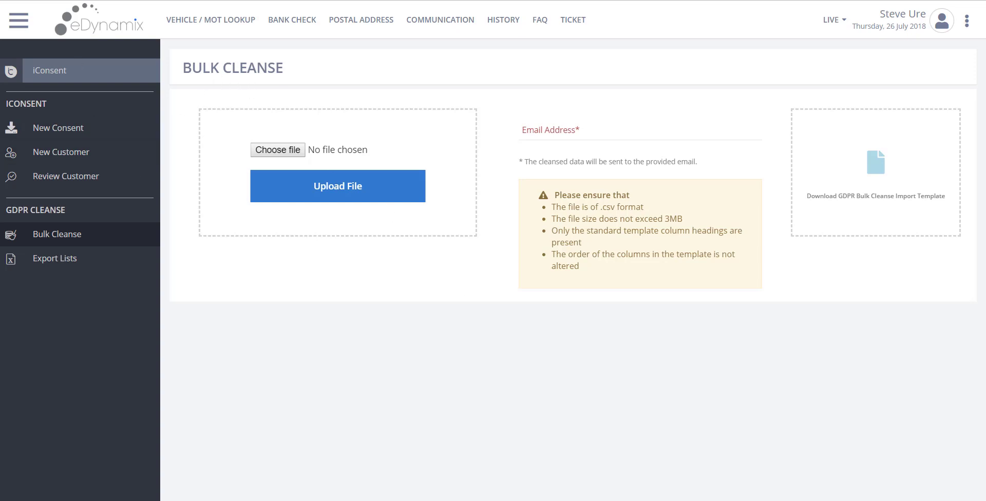
Step: Switch to the blank GDPR Import Template and select its row 1 headings, starting at CustomerTitle
click(65, 1)
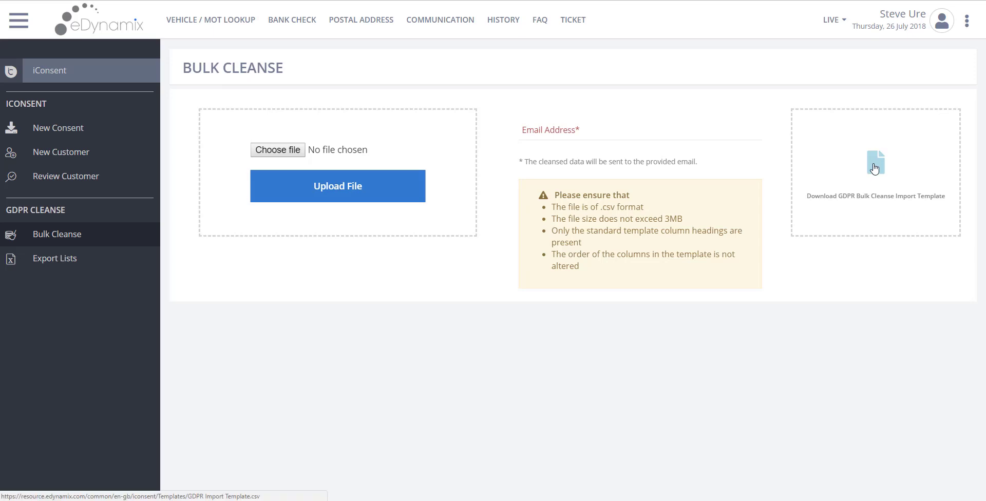
mouse_move(403, 494)
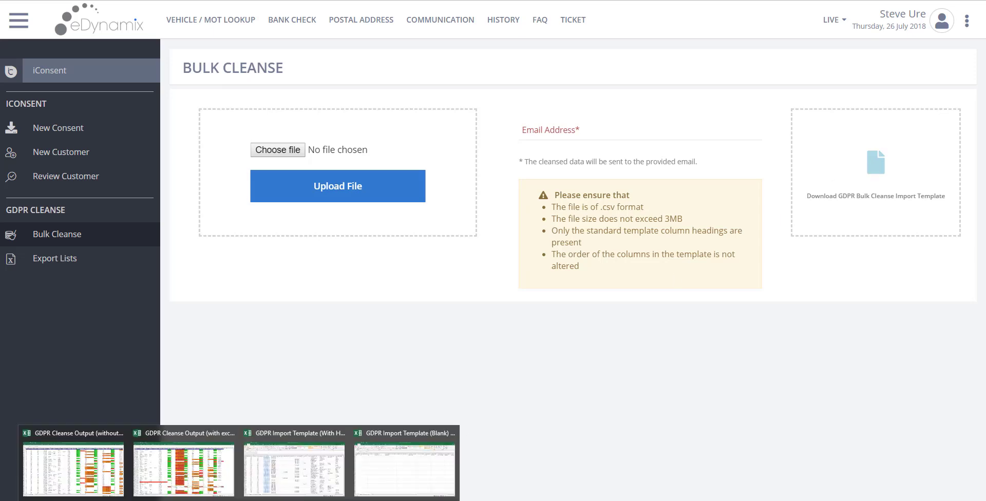
click(397, 472)
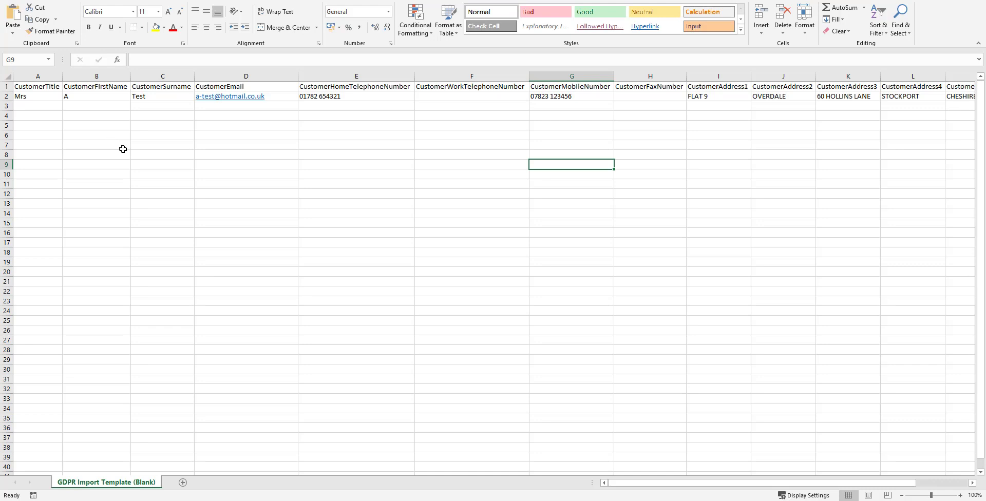
click(47, 86)
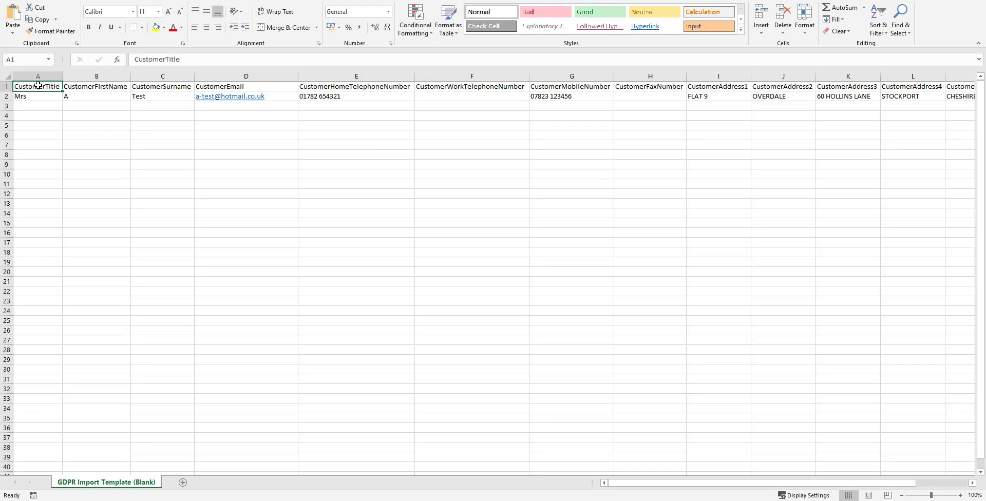
click(8, 87)
click(44, 87)
Step: Review headings across to CustomerHomeTelephoneNumber, then bring up the template filled with sample customers
click(372, 87)
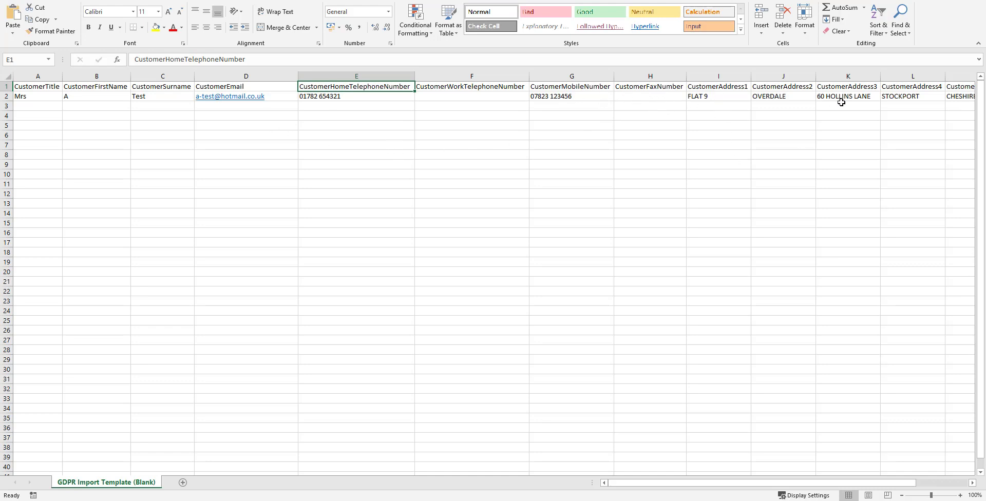
drag(729, 484, 800, 482)
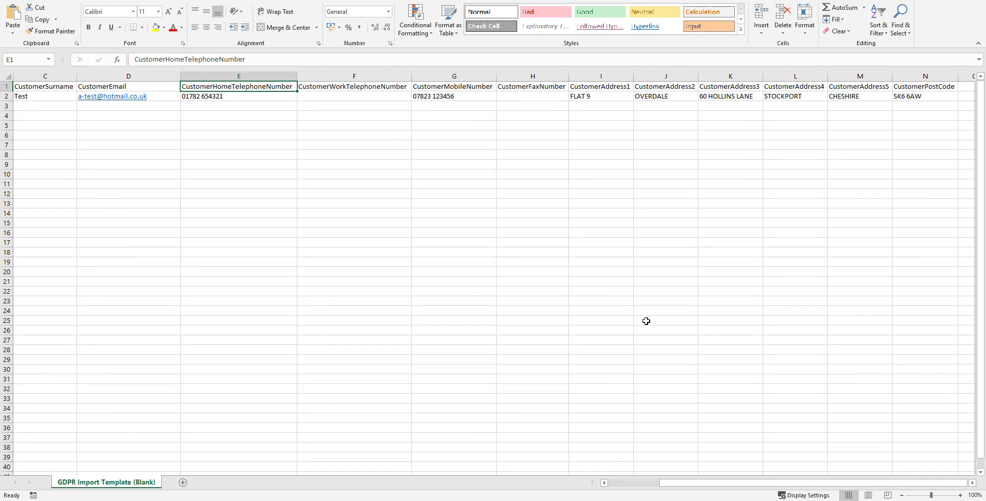
drag(733, 486, 652, 492)
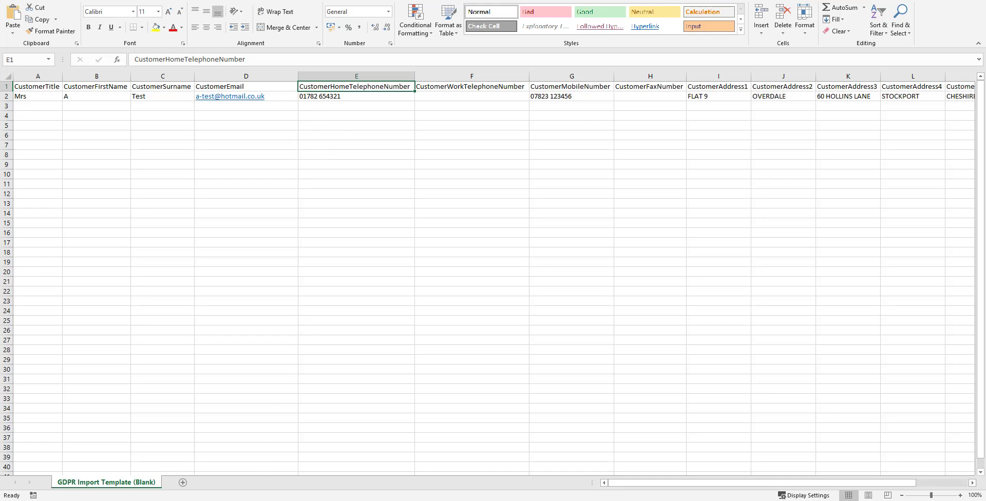
click(295, 462)
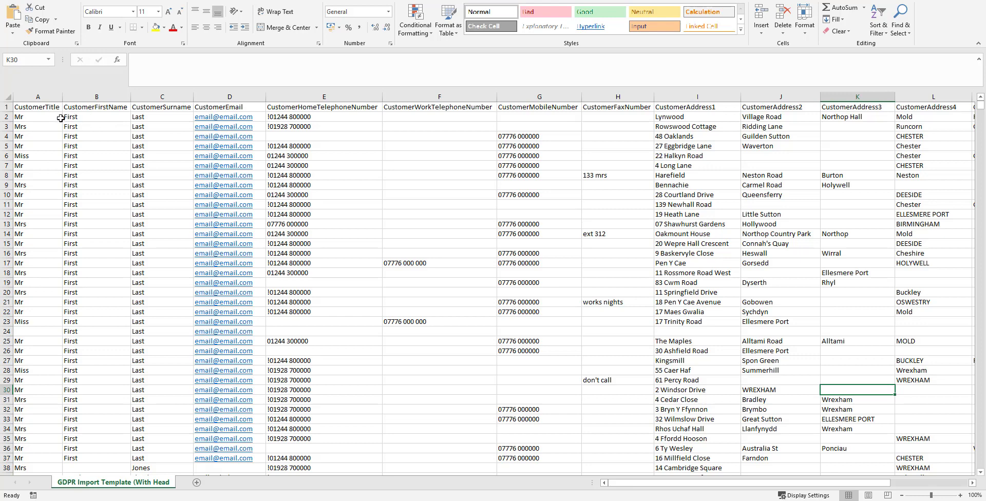
drag(85, 117, 103, 234)
drag(154, 156, 170, 195)
click(348, 127)
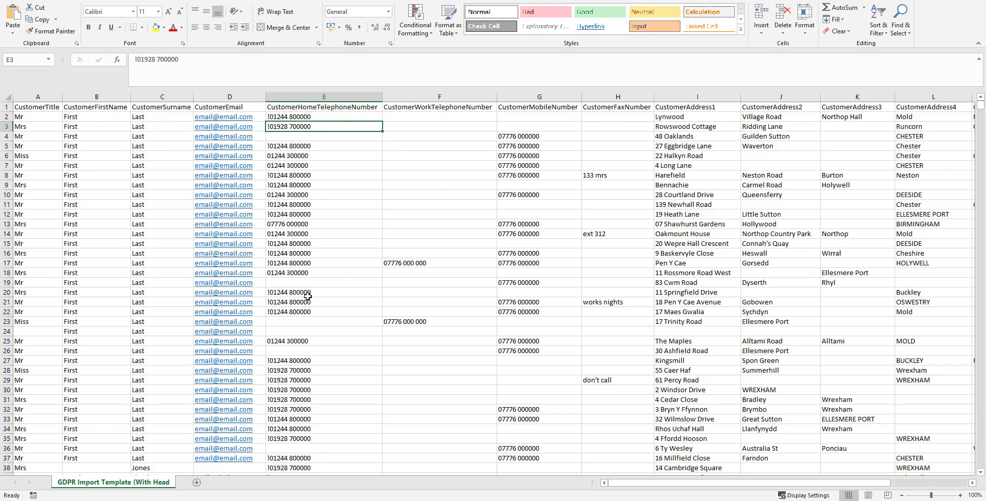
click(321, 329)
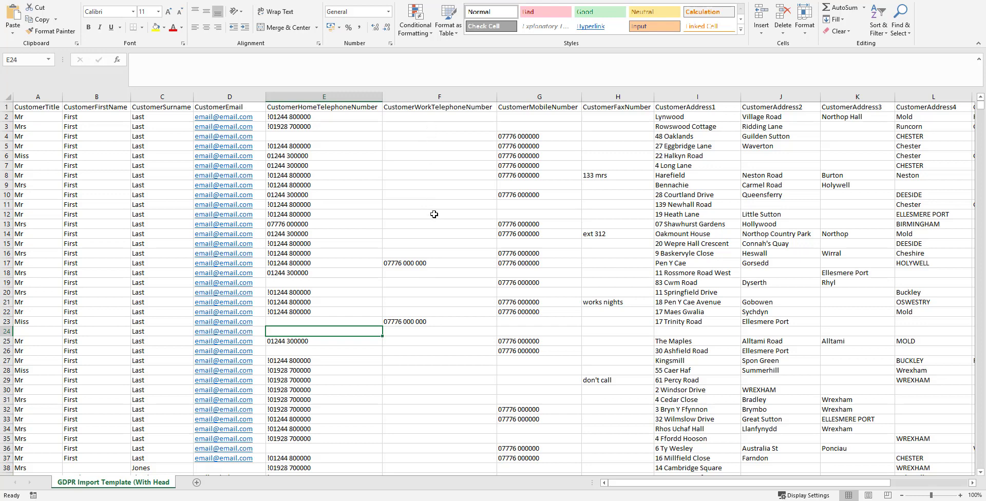
click(310, 225)
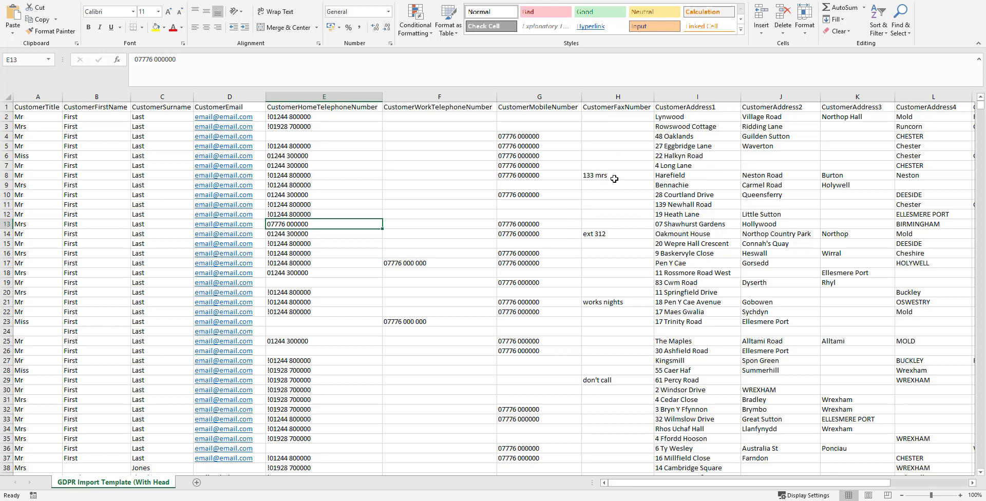
click(615, 176)
click(620, 233)
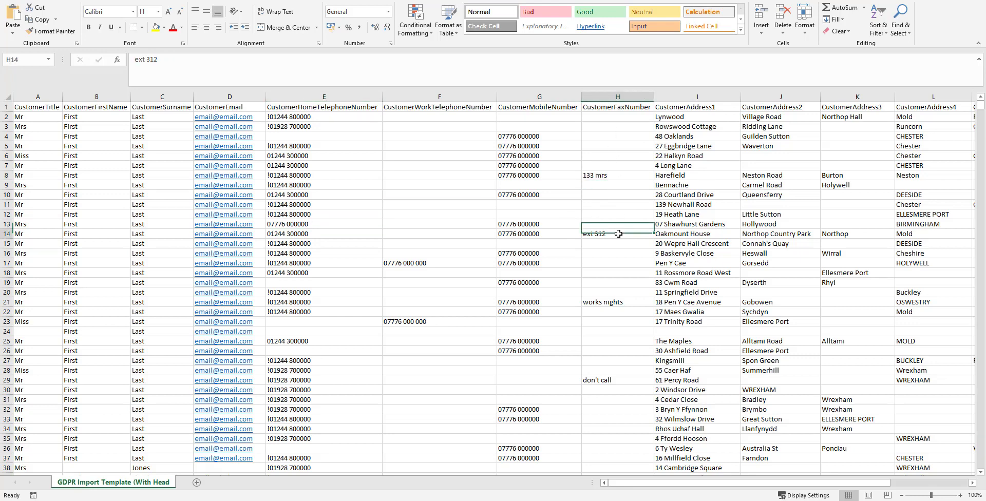
click(624, 301)
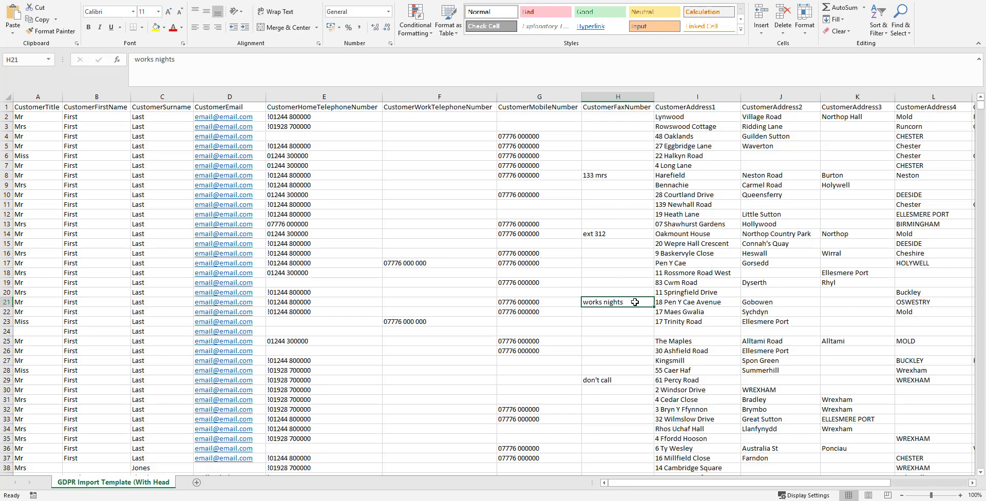
click(619, 380)
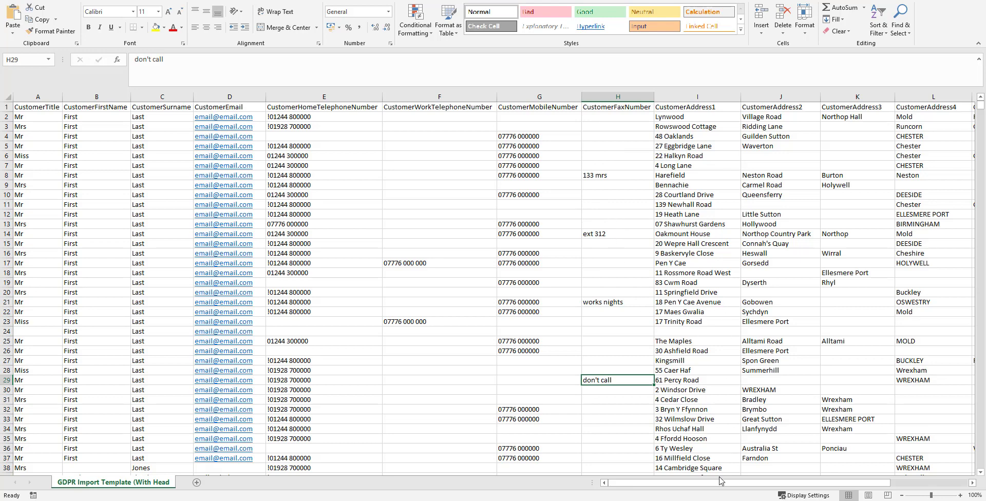
drag(722, 483, 794, 478)
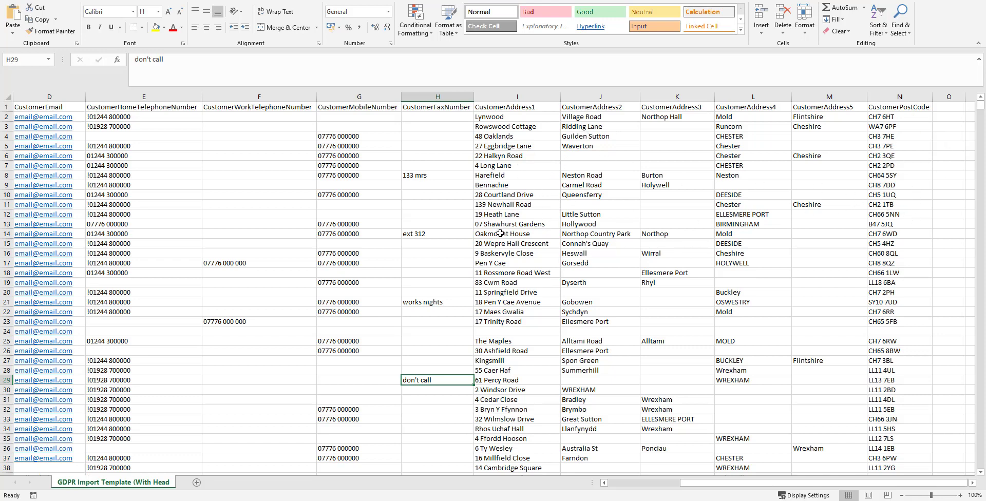
drag(755, 485, 663, 499)
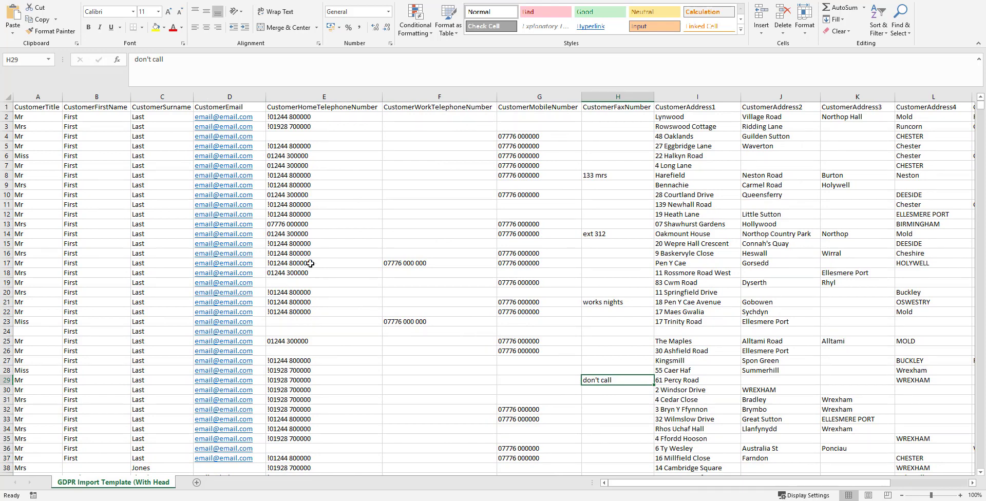
click(275, 244)
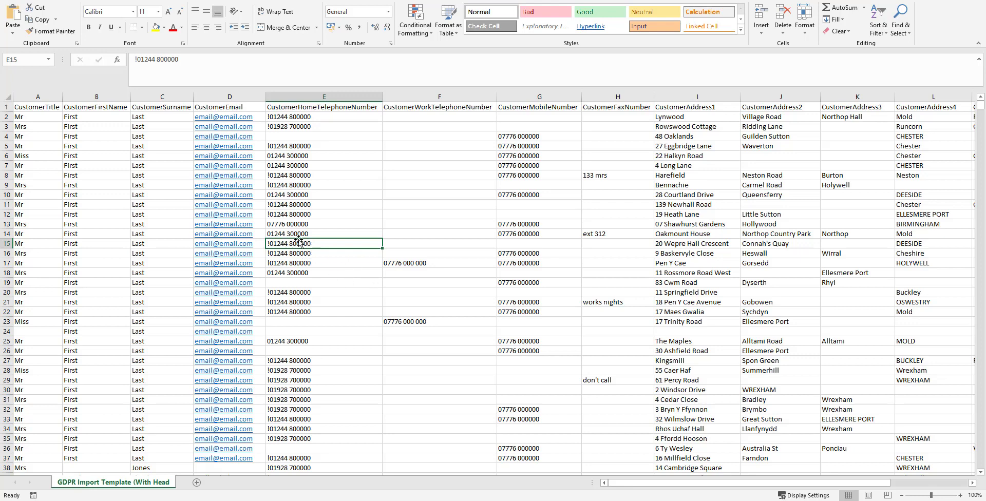
click(408, 263)
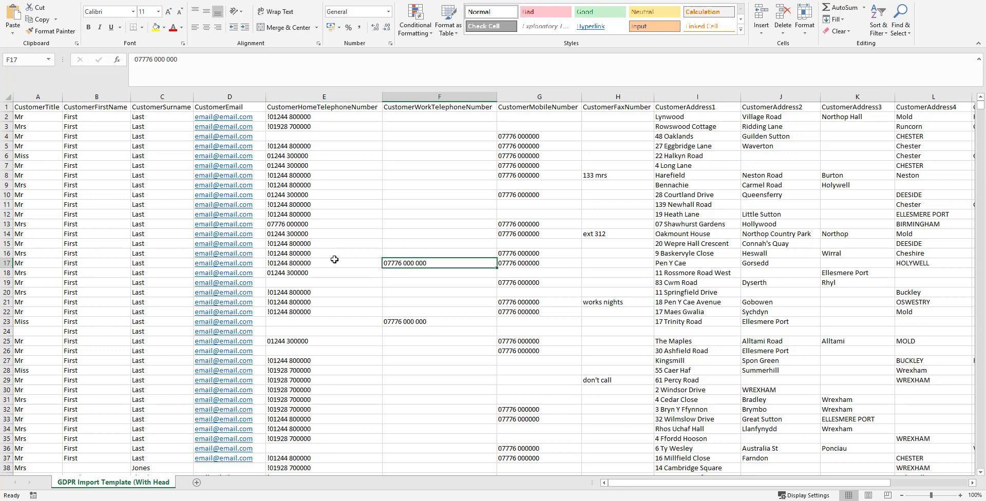
click(278, 205)
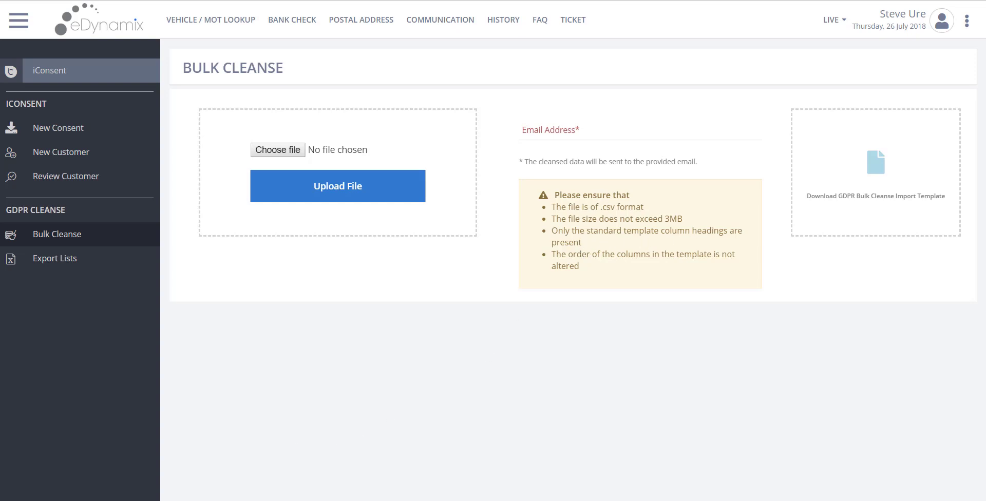
mouse_move(299, 489)
click(361, 474)
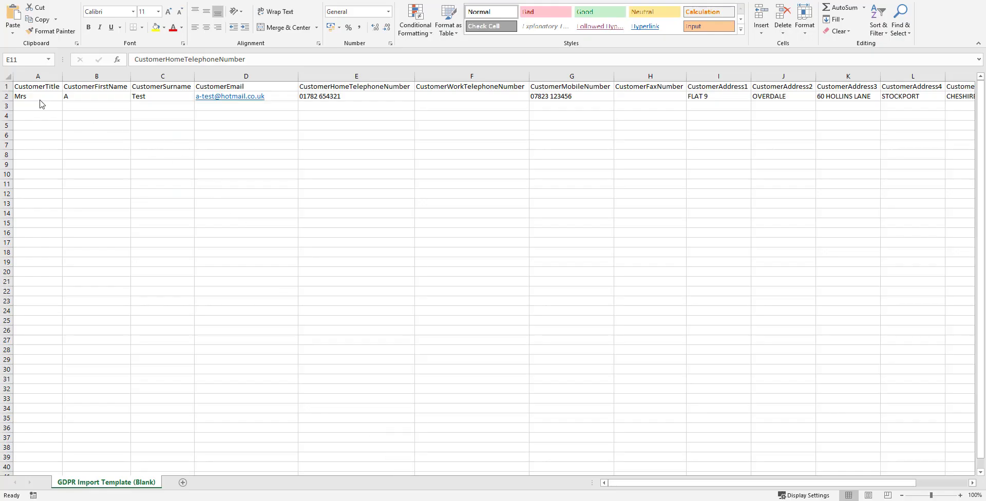
click(1, 86)
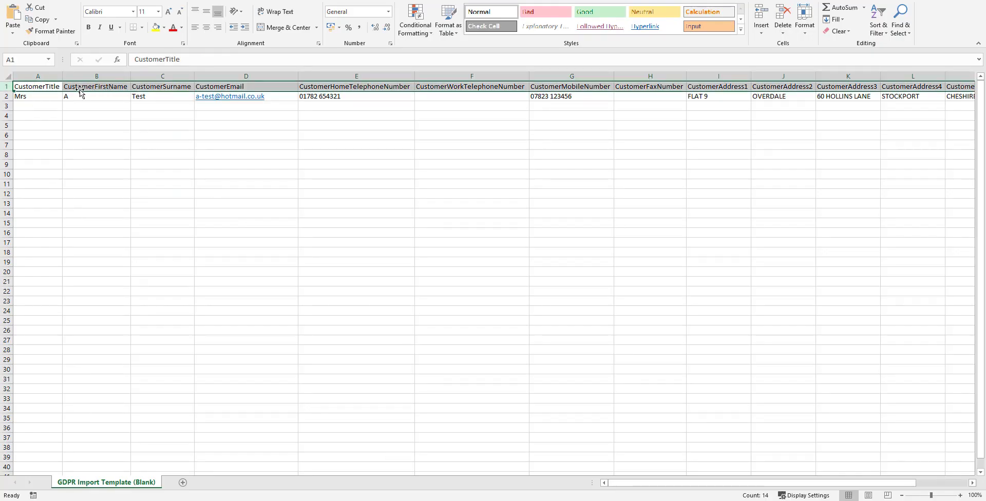
click(65, 106)
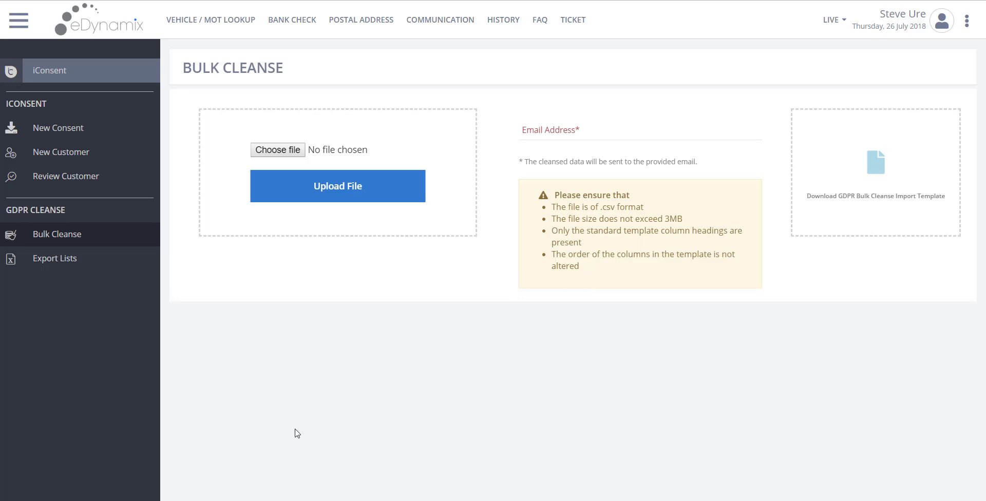
Step: Bring the eDynamix Bulk Cleanse page to the front
mouse_move(244, 497)
click(304, 479)
click(258, 478)
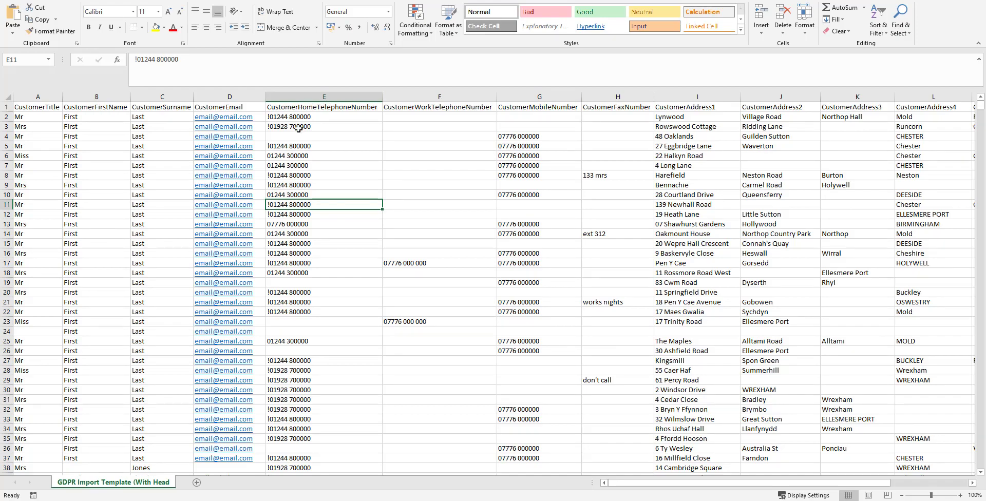
click(234, 500)
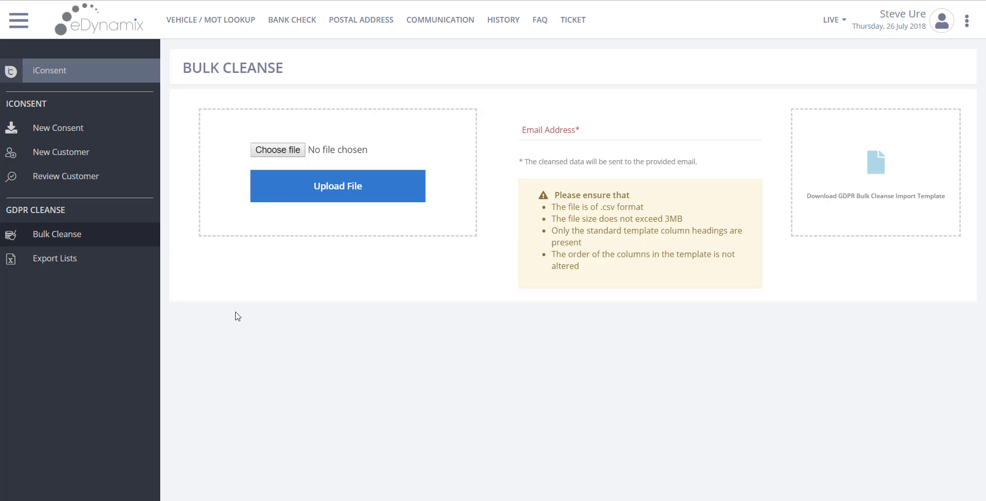
Step: Choose GDPR Import Template.csv as the file to cleanse
click(286, 150)
click(147, 128)
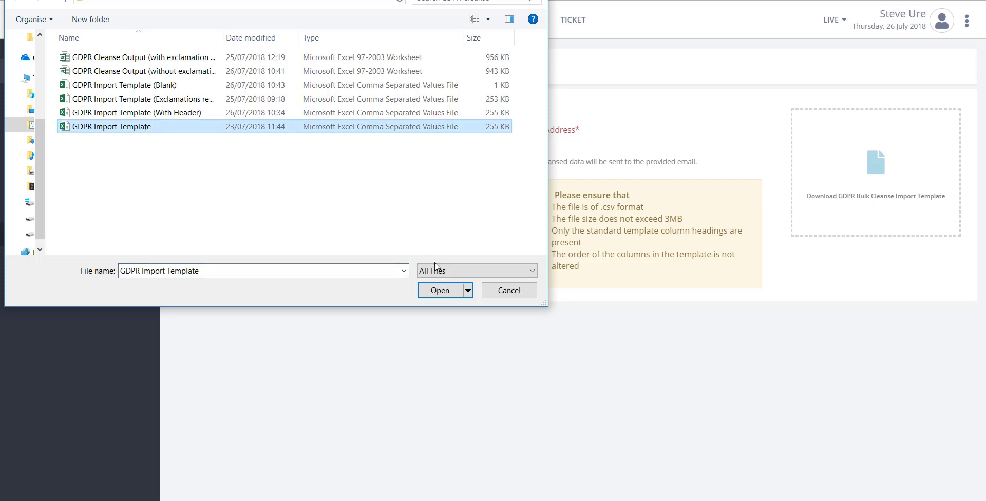
click(441, 290)
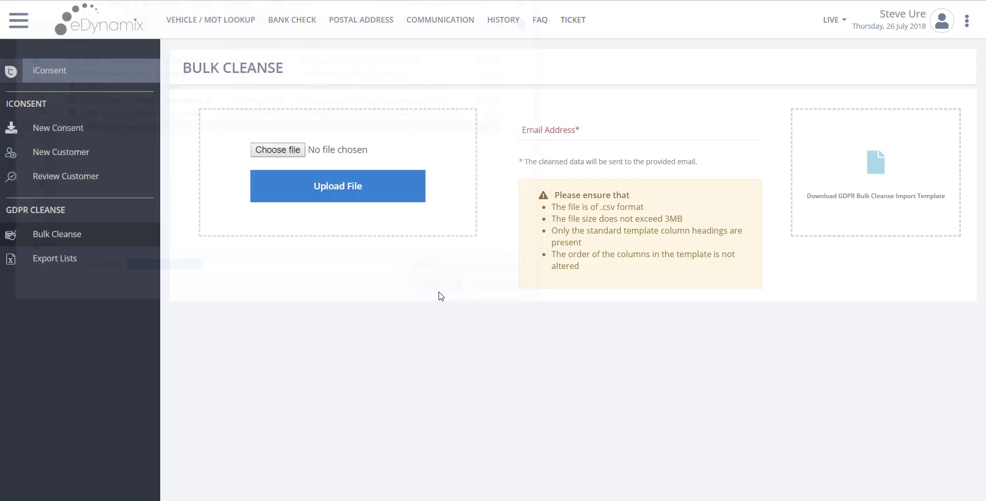
Step: Enter the user's email address for the results and upload GDPR Import Template.csv for cleansing
click(558, 132)
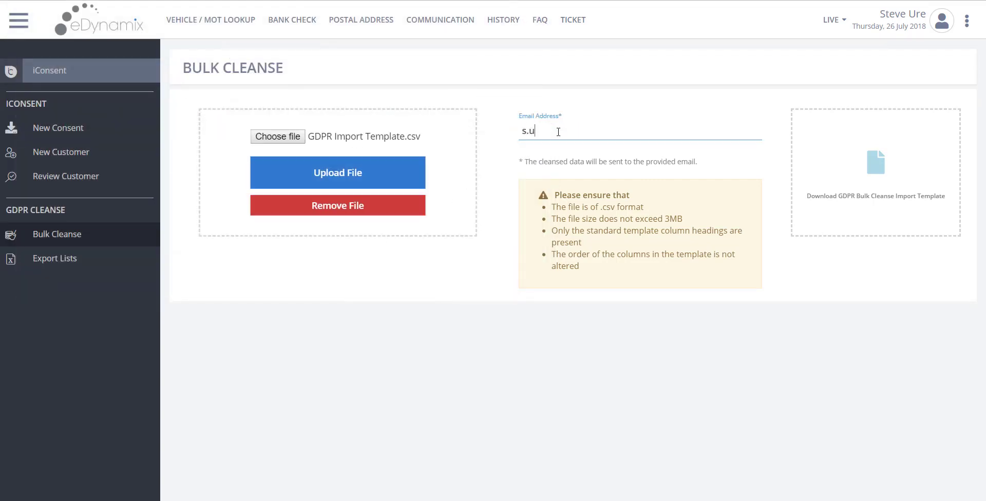
click(338, 171)
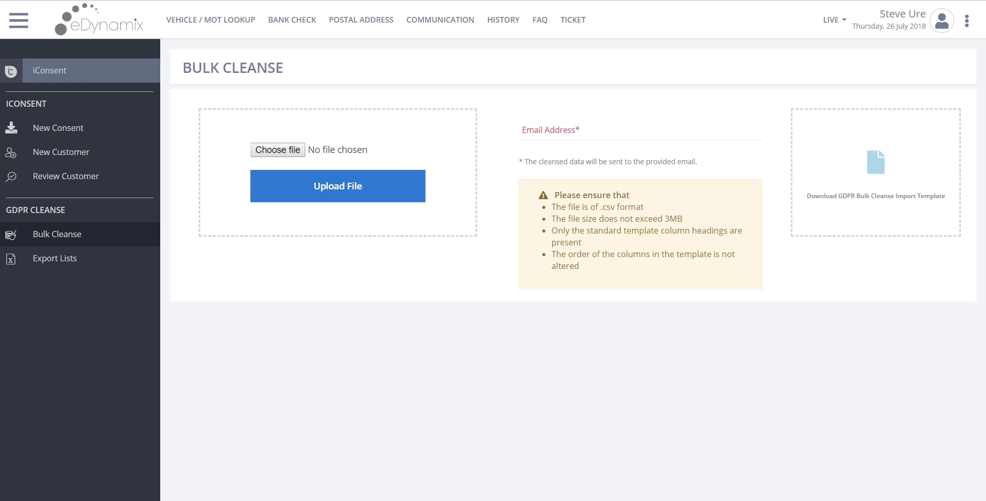
Step: Open the Results Details sheet, zoom in, and select customer columns B to D
mouse_move(239, 500)
click(176, 462)
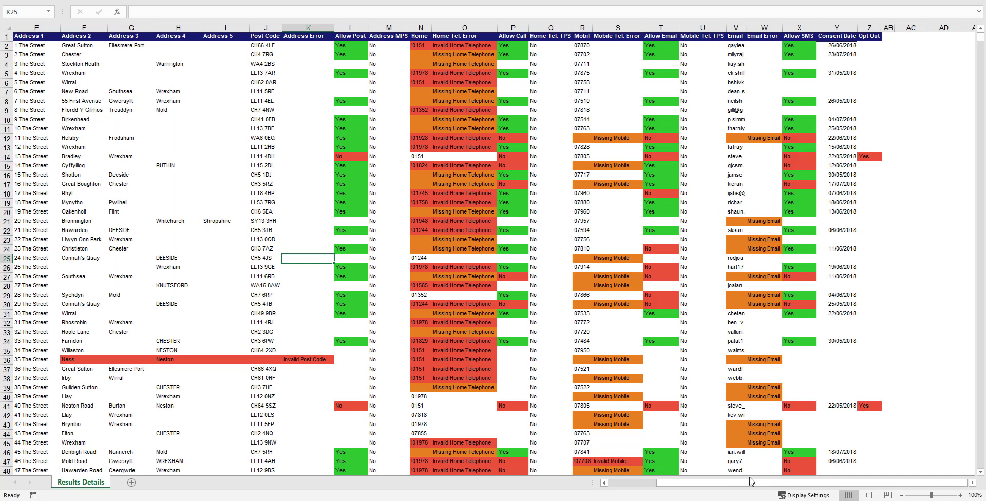
drag(750, 484, 688, 493)
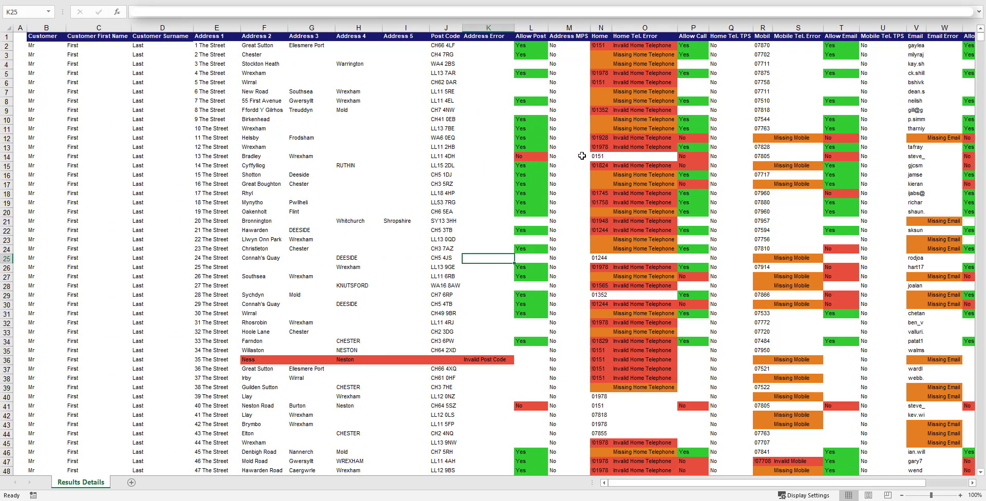
click(960, 496)
click(960, 496)
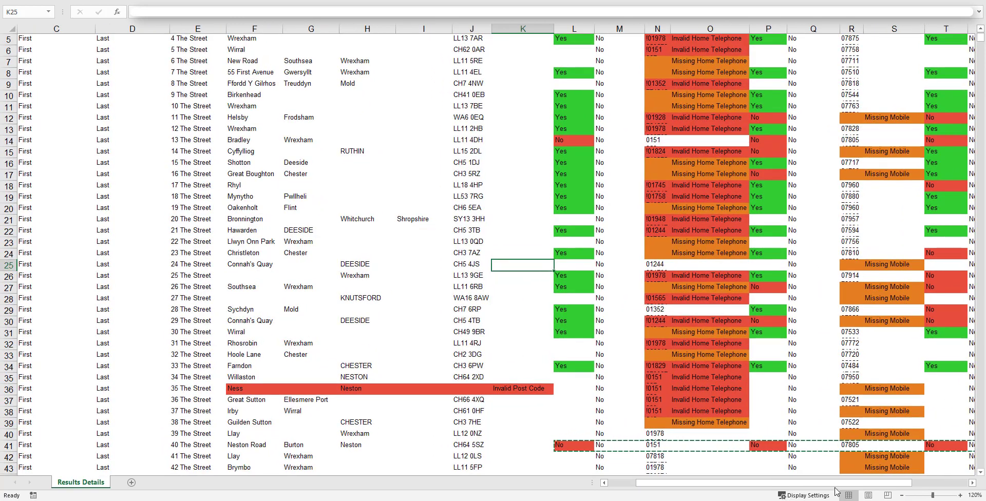
drag(831, 484, 791, 483)
scroll(604, 280, up, 2)
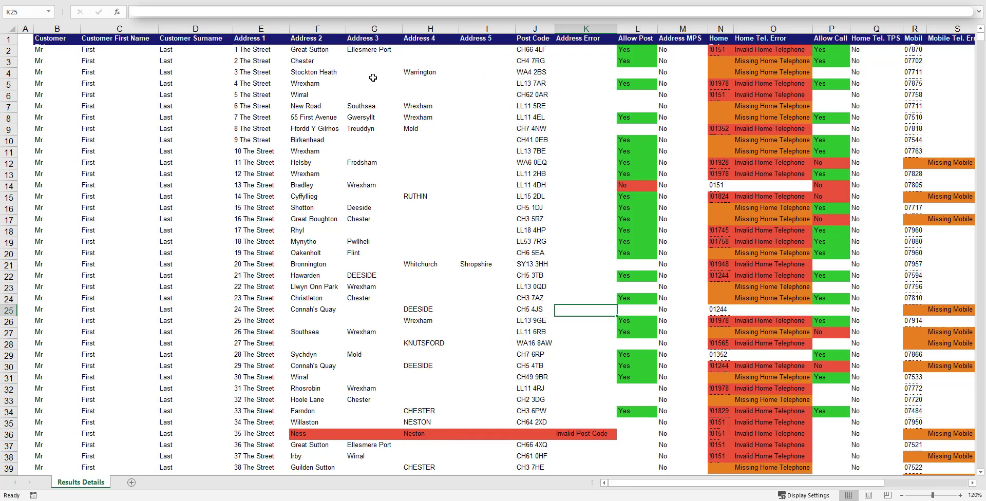
drag(45, 40, 193, 43)
drag(70, 25, 524, 29)
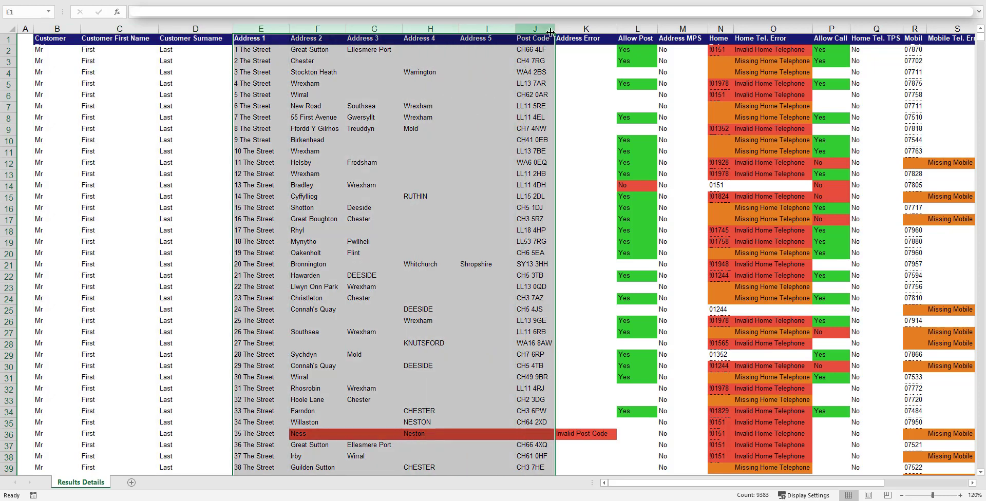
click(583, 95)
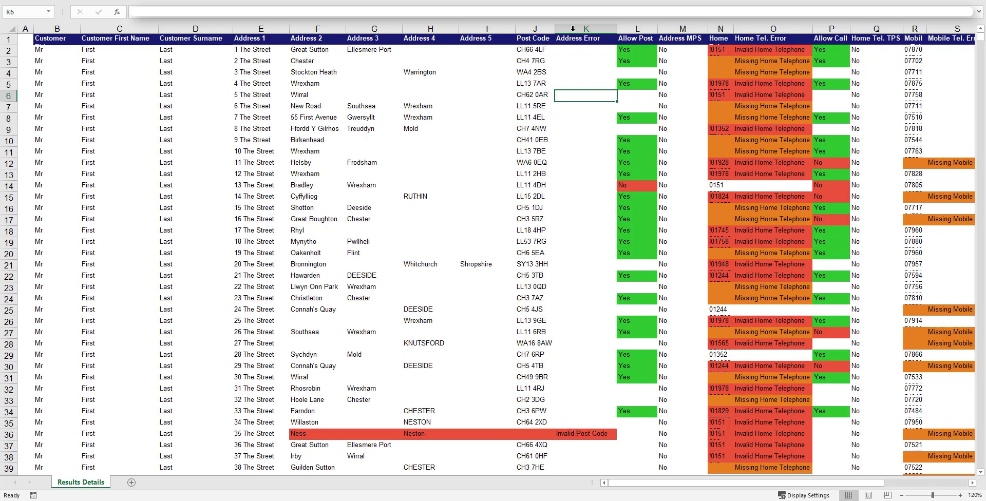
click(573, 29)
click(587, 436)
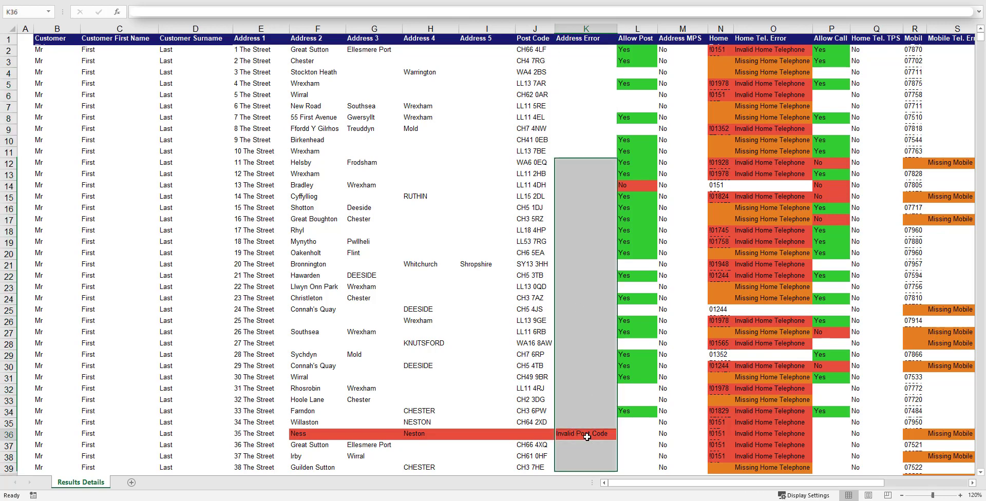
click(523, 433)
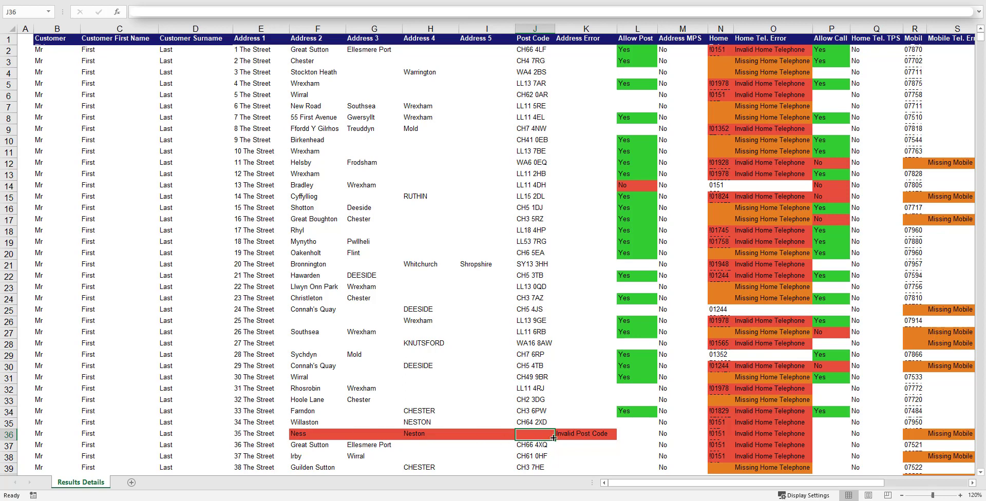
click(587, 153)
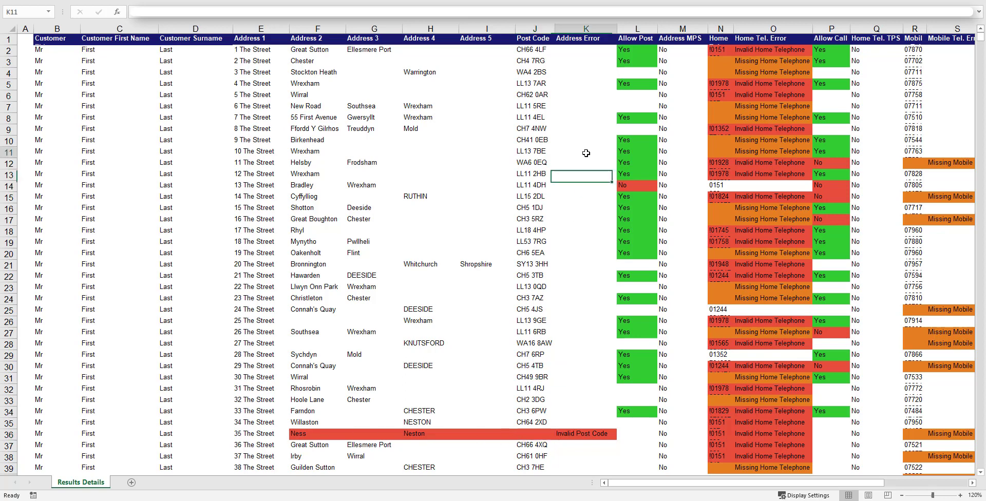
click(633, 29)
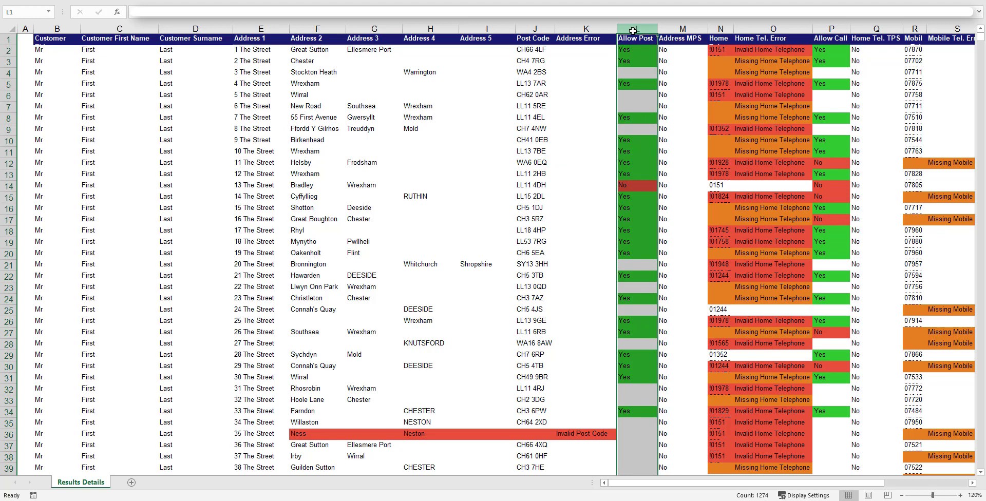
click(606, 95)
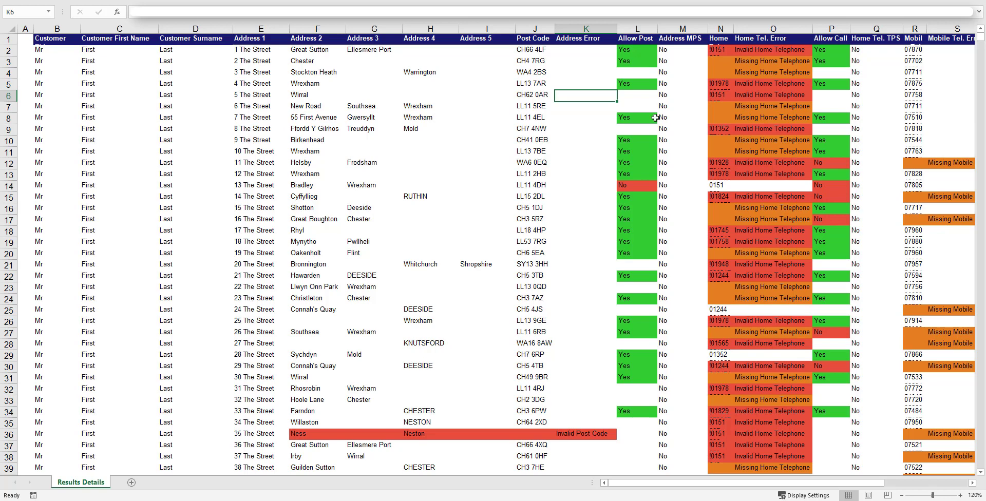
click(643, 188)
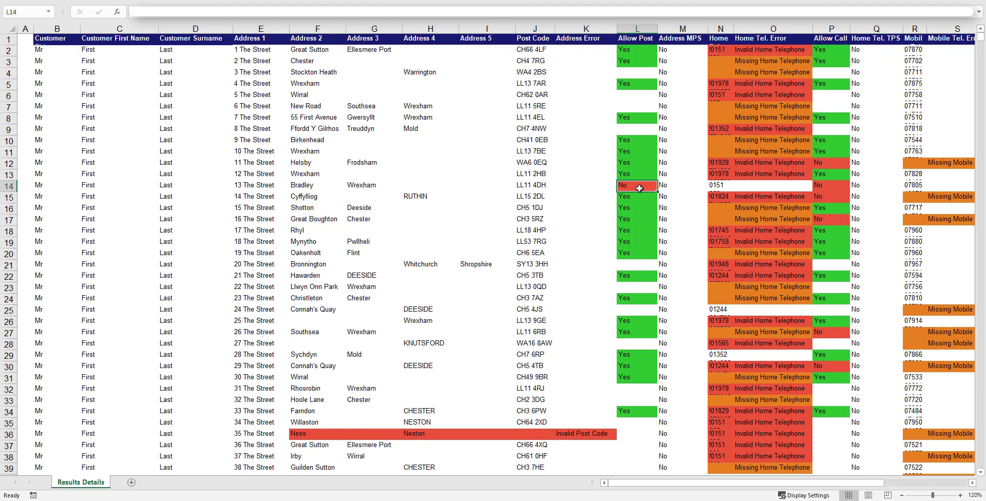
drag(640, 96, 640, 107)
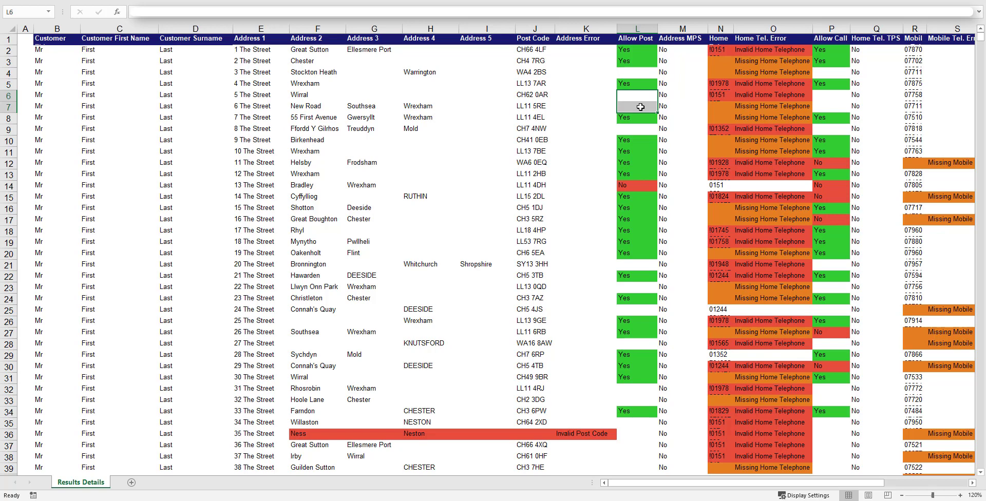
click(638, 105)
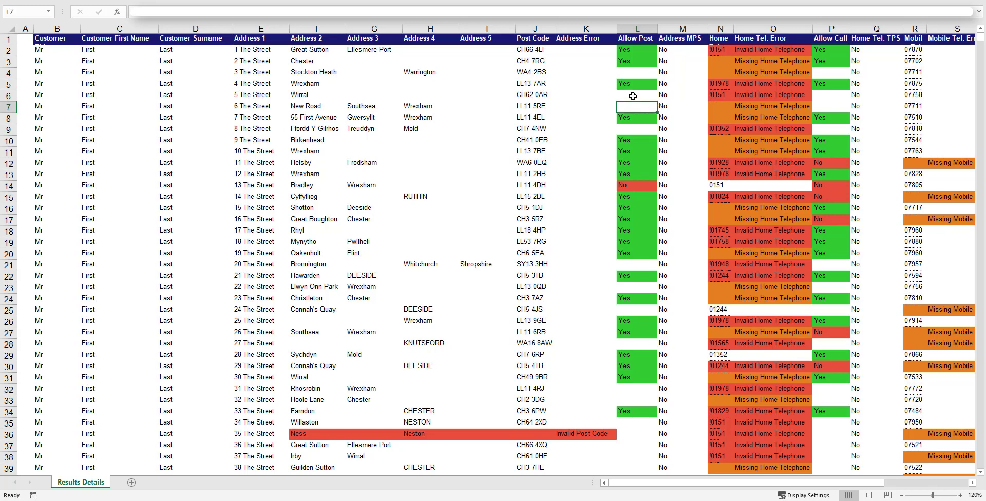
drag(633, 96, 634, 106)
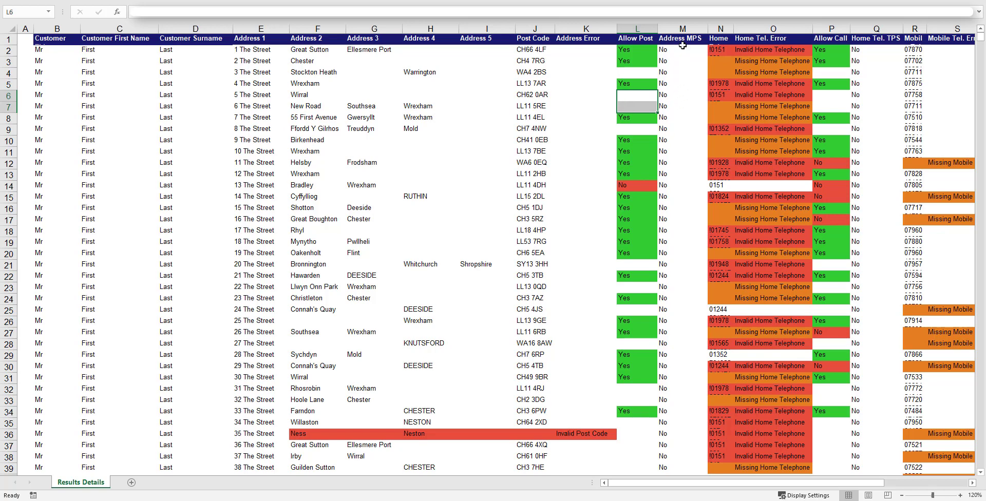
click(681, 46)
key(ctrl+shift+Down)
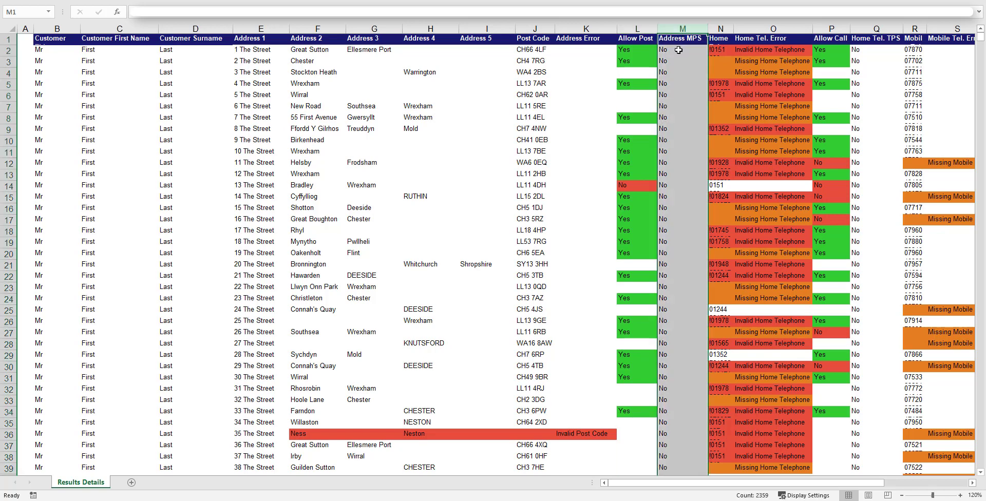
click(679, 49)
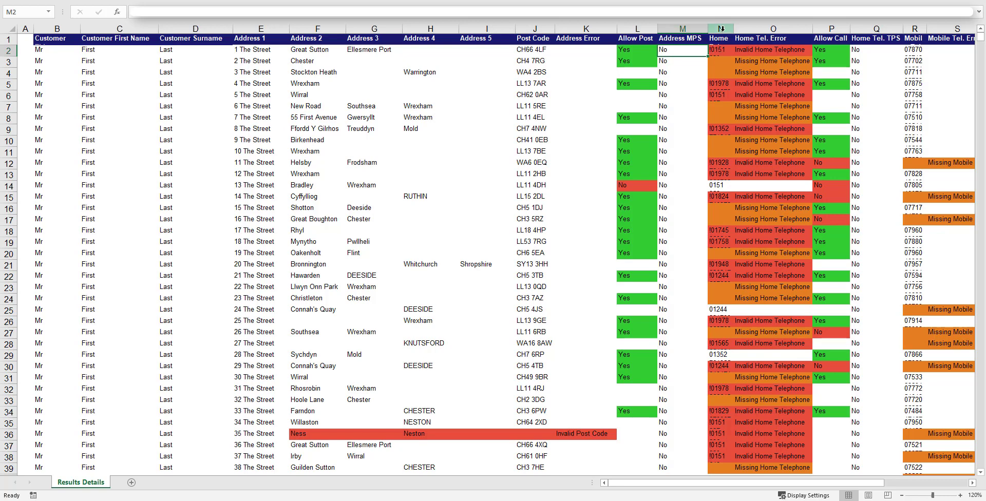
click(722, 29)
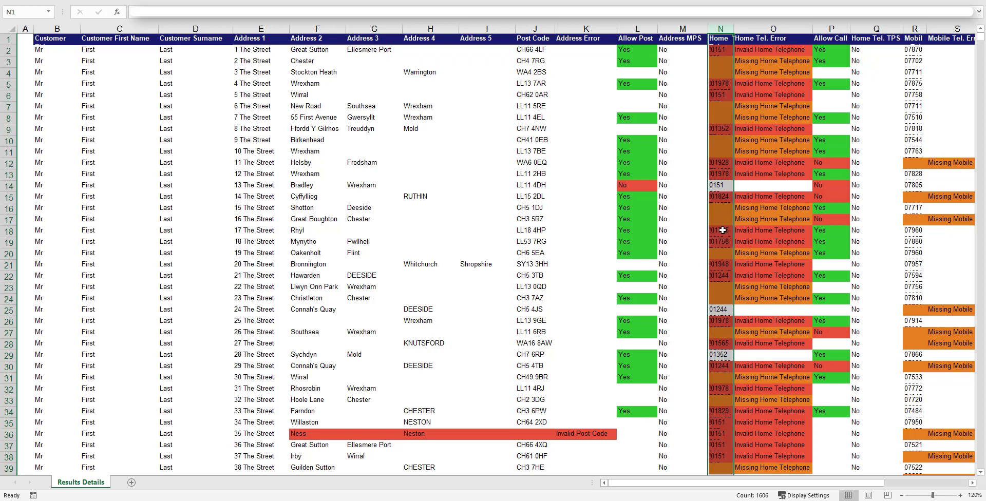
click(687, 119)
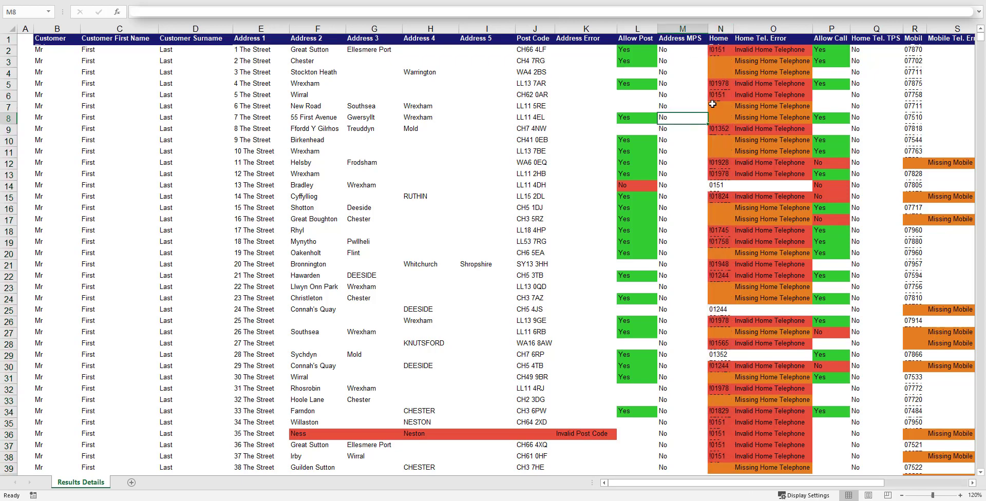
click(718, 86)
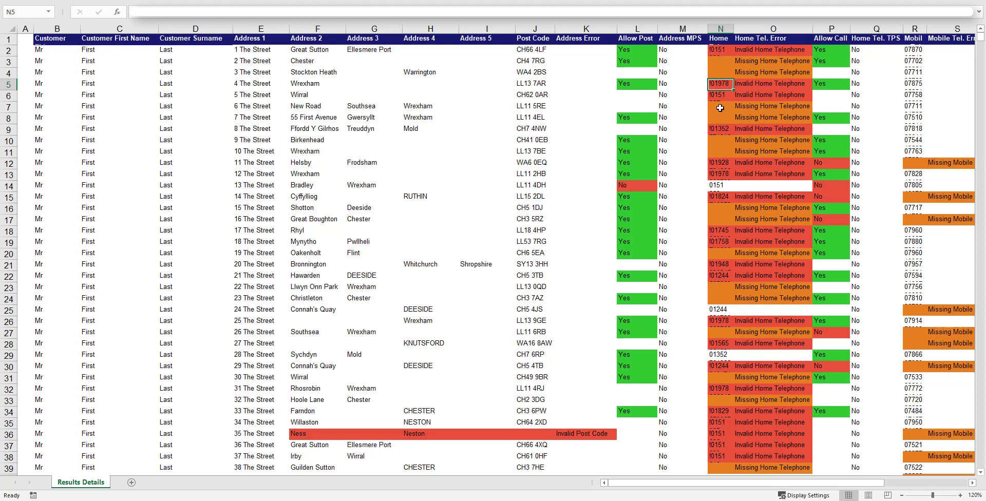
drag(720, 106, 749, 117)
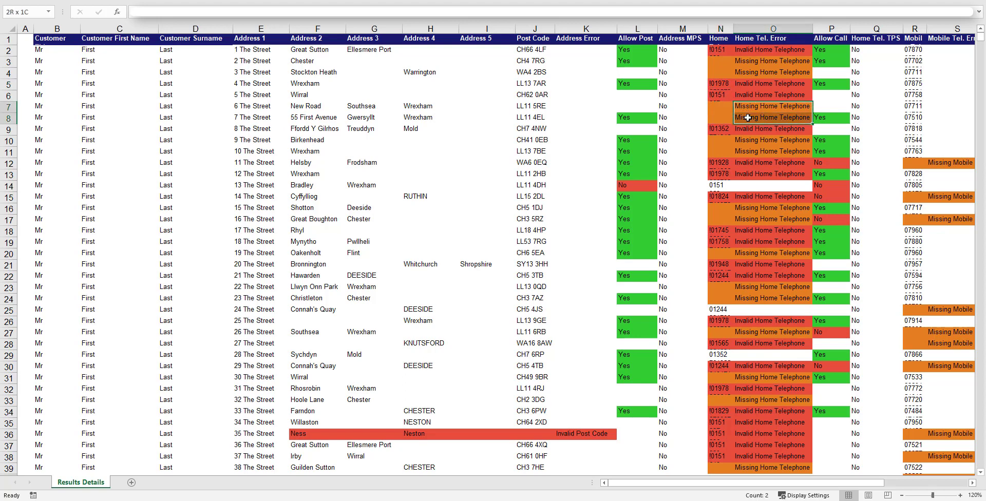
click(751, 109)
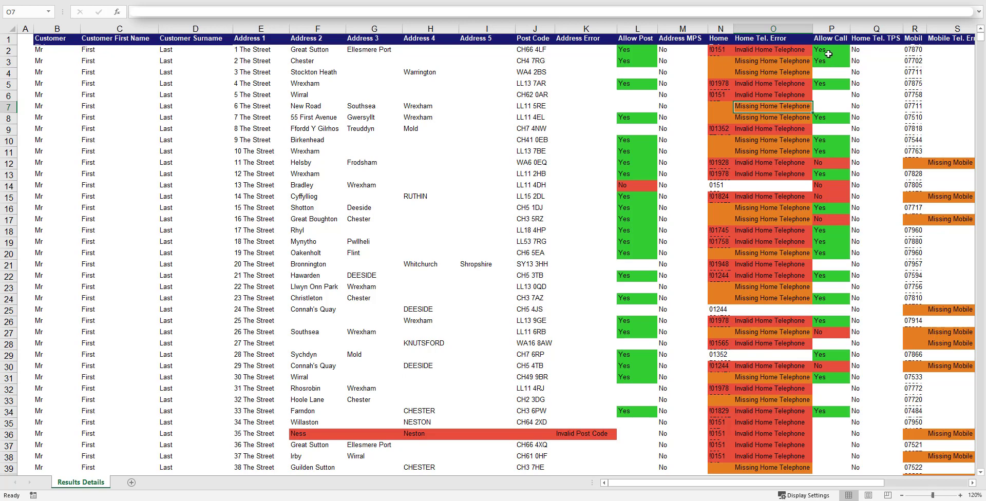
click(827, 51)
click(827, 61)
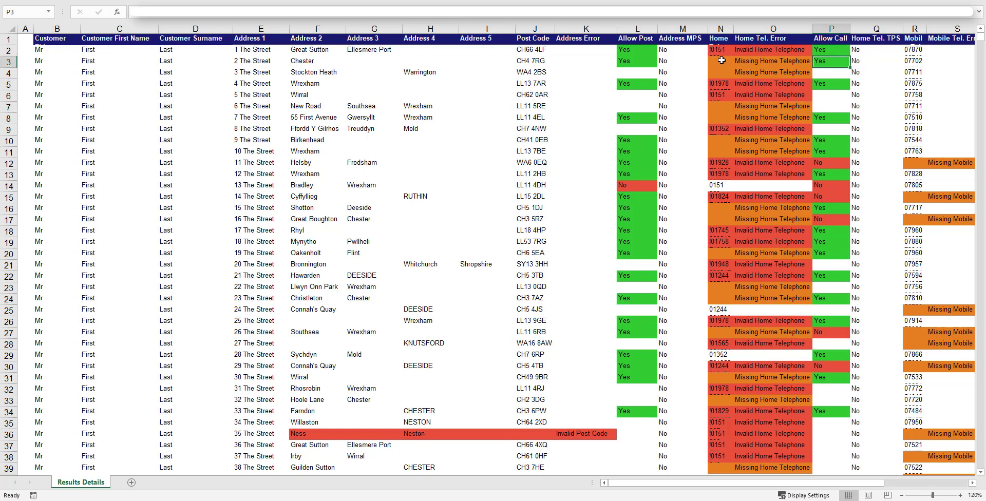
Step: Select mobile number cell R2 and scroll right to columns V–Z, Email through Opt Out
click(914, 48)
drag(915, 61, 914, 63)
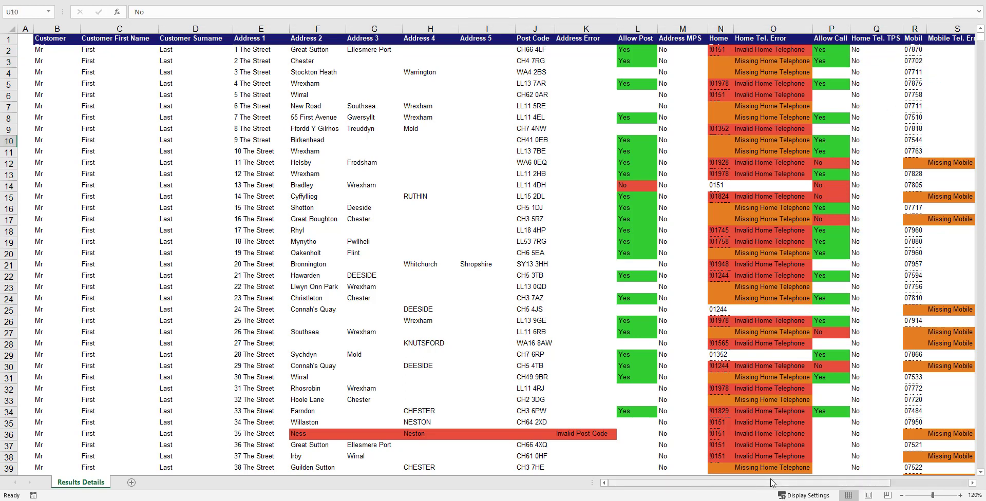
drag(777, 482, 858, 483)
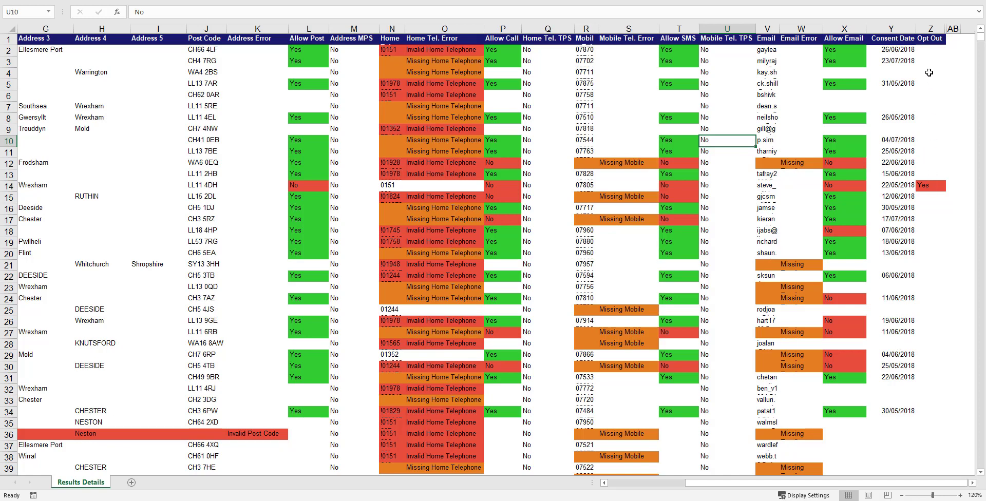
click(934, 186)
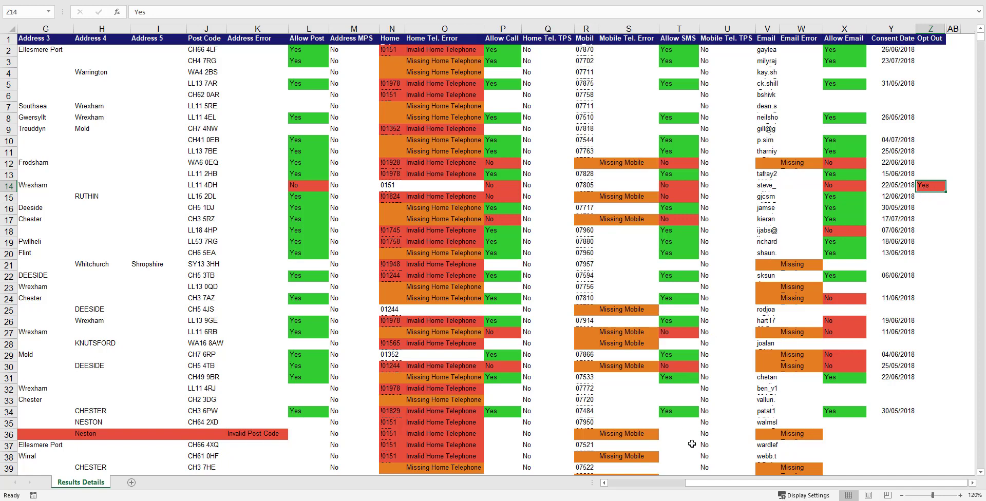
drag(718, 483, 680, 488)
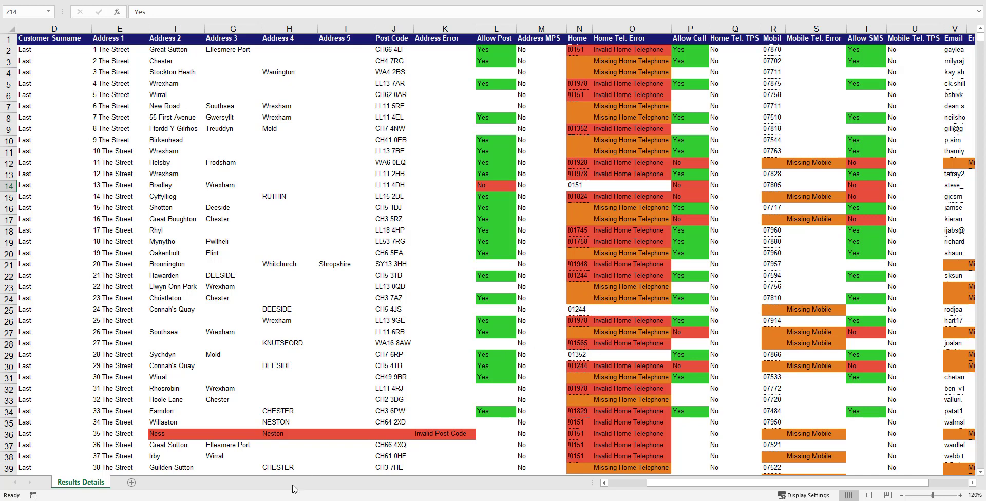
Step: In the GDPR Import Template workbook, select telephone columns E through H
mouse_move(239, 500)
click(296, 453)
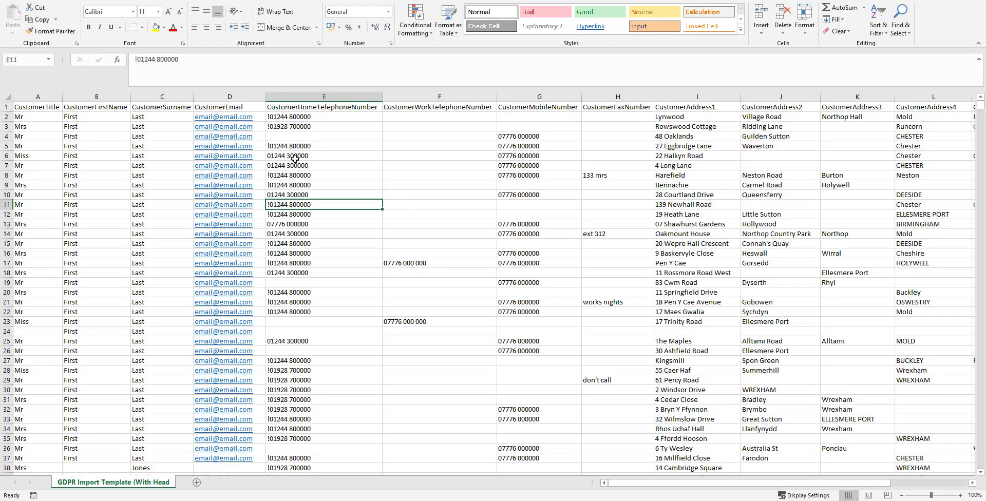
click(289, 96)
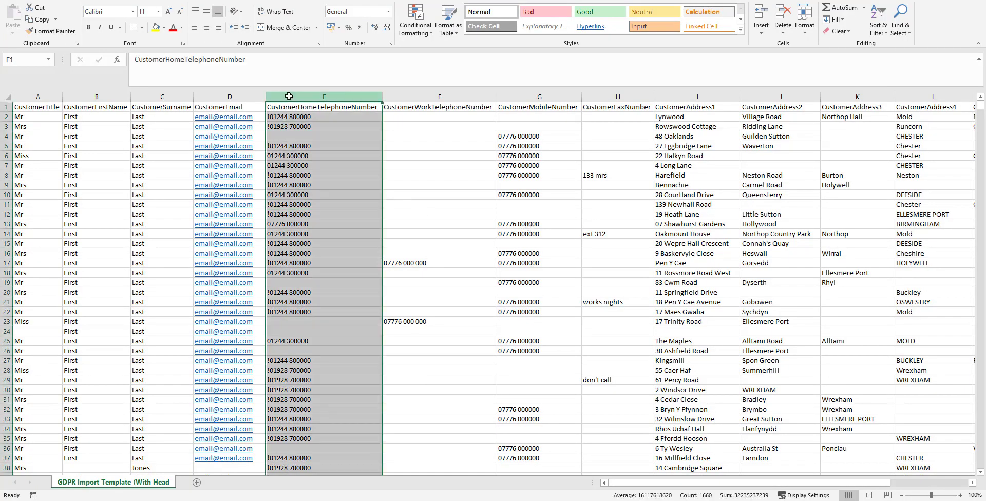
click(289, 203)
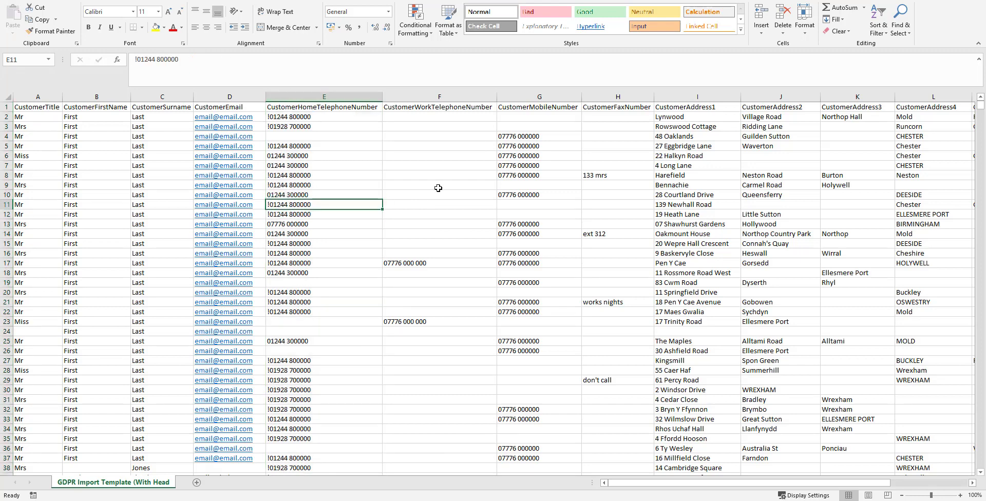
click(429, 204)
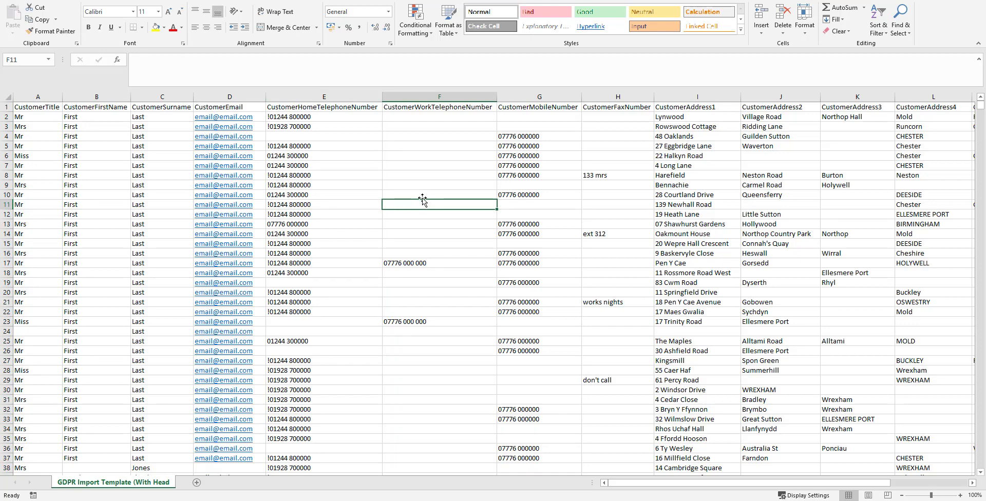
click(302, 98)
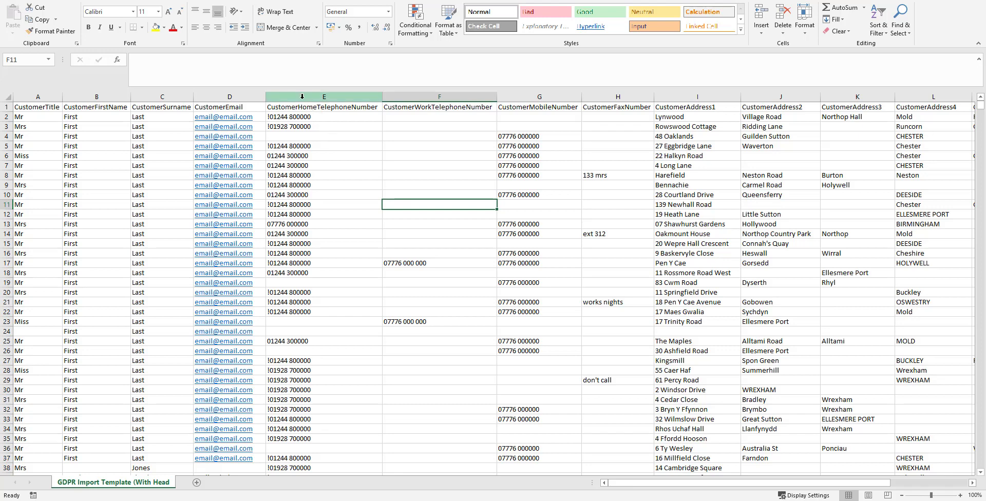
drag(308, 99, 605, 101)
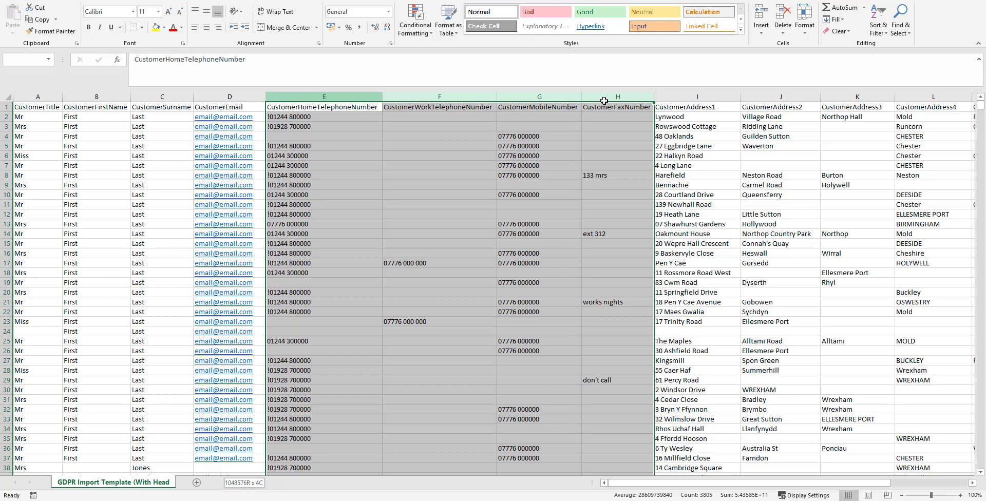
drag(604, 101, 604, 98)
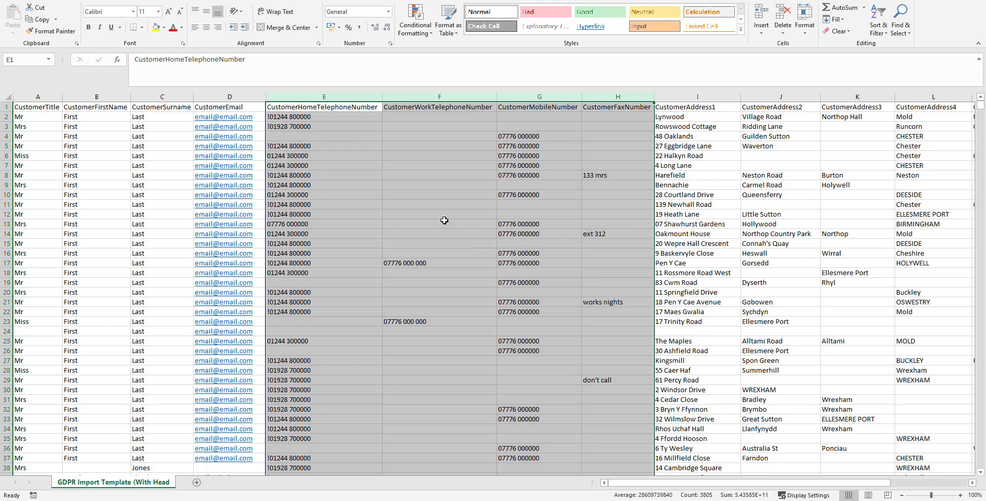
Step: Replace every '!' in columns E–H with nothing, removing 1313 characters
click(5, 97)
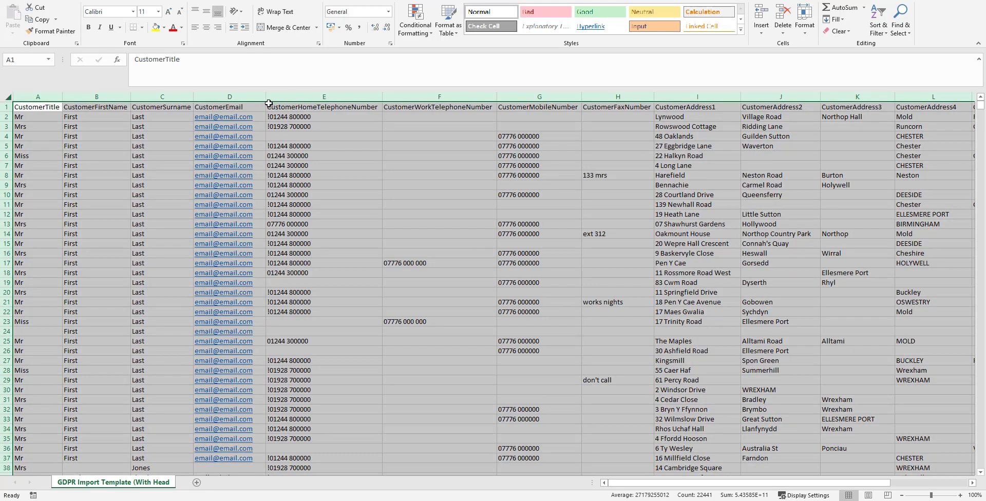
drag(269, 103, 615, 101)
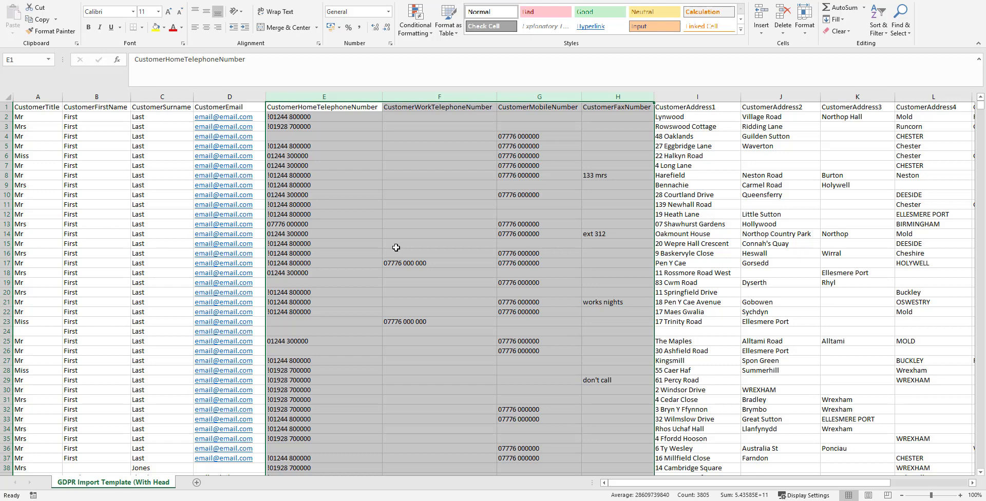
key(ctrl+f)
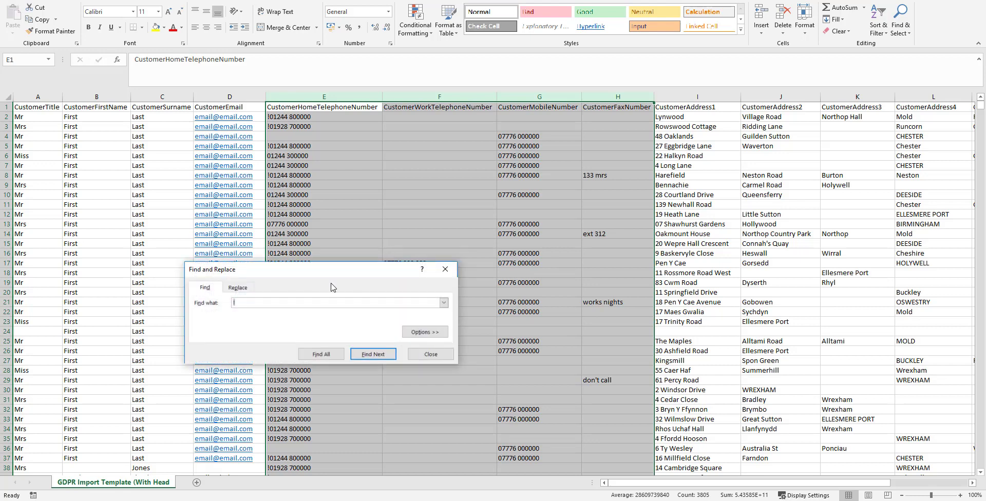
drag(313, 276, 430, 183)
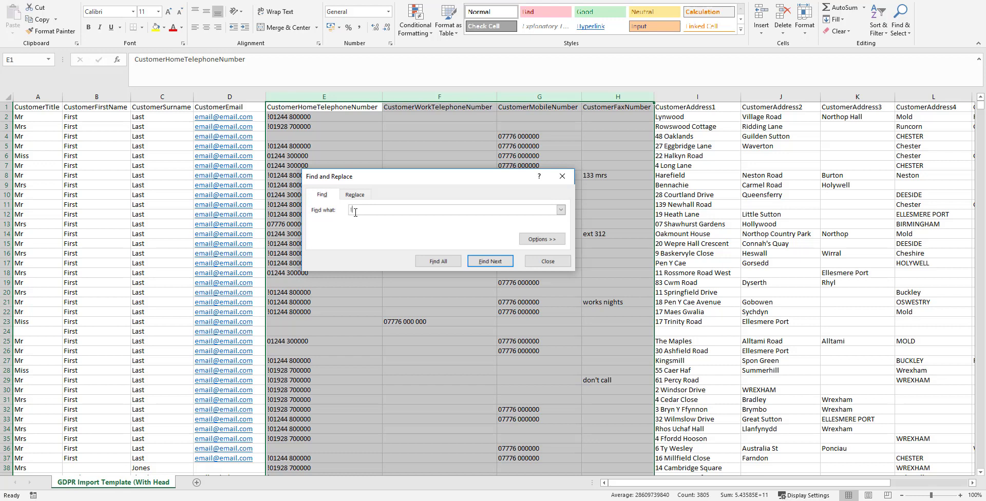
click(356, 195)
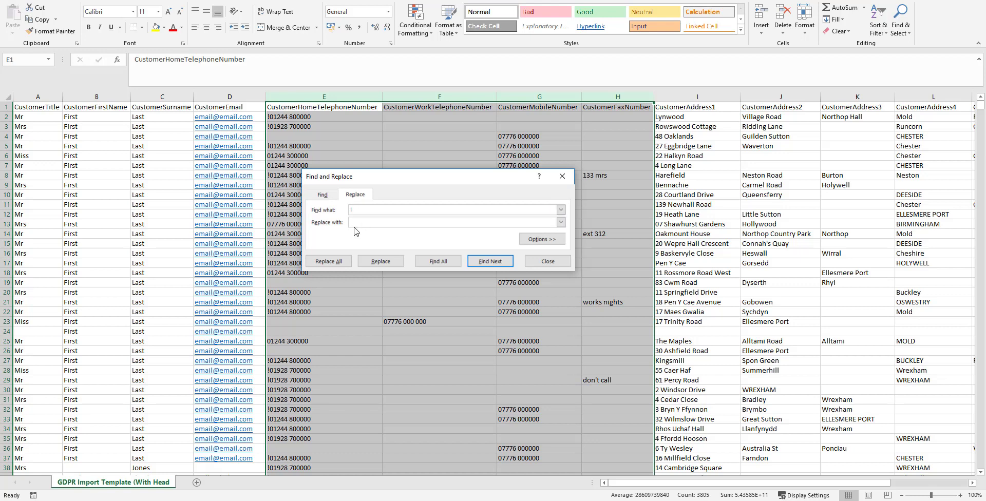
click(340, 262)
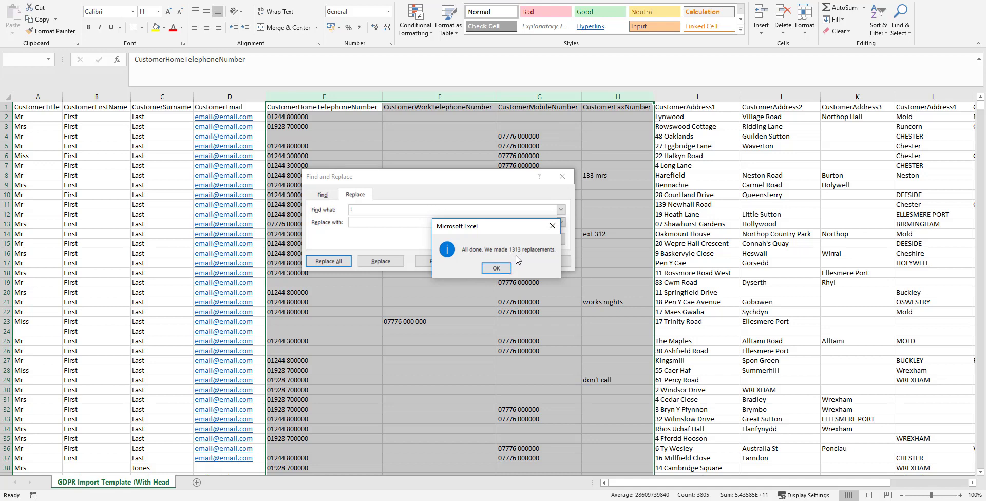
click(504, 271)
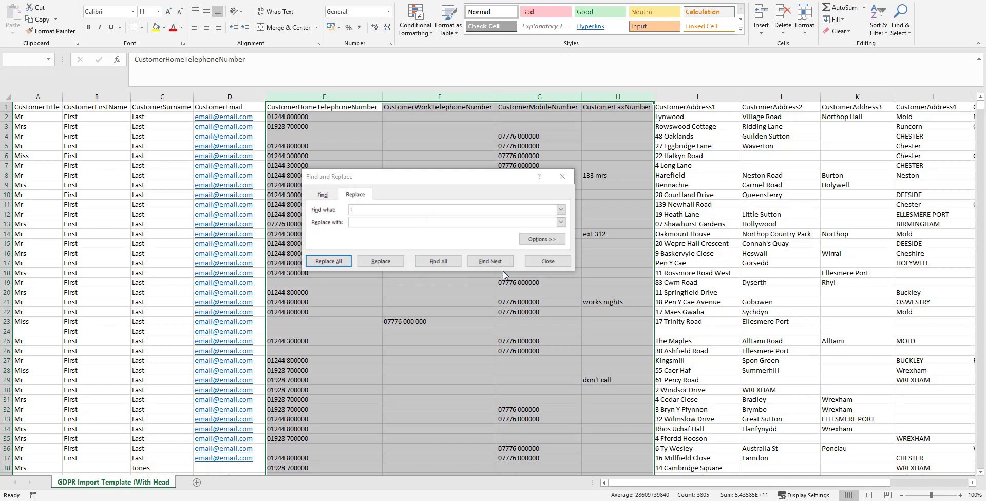
click(556, 262)
click(433, 262)
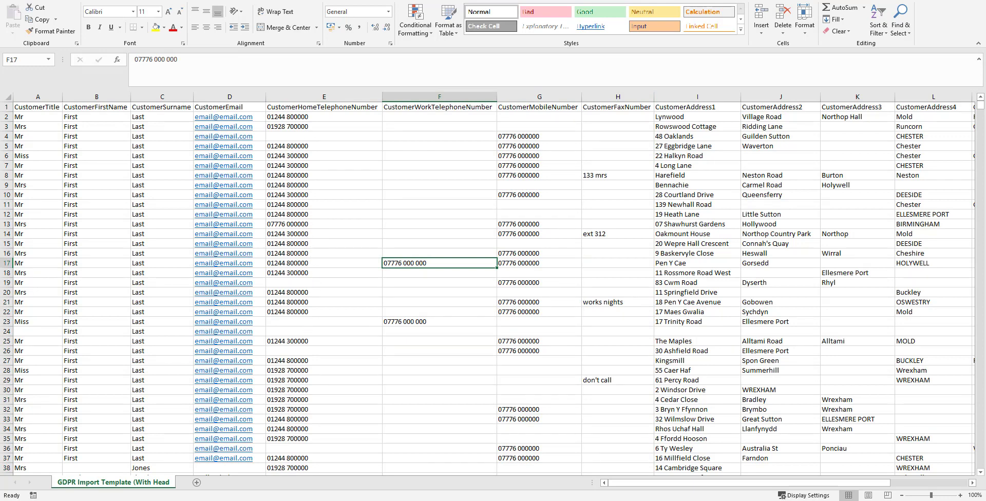
Step: On the other Results Details workbook, select the whole sheet and turn on Data Filter
click(183, 463)
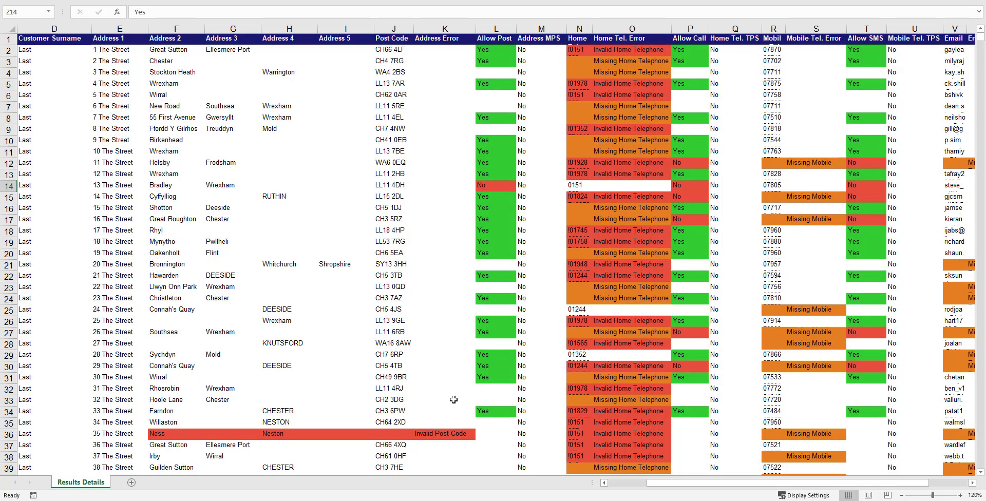
mouse_move(252, 500)
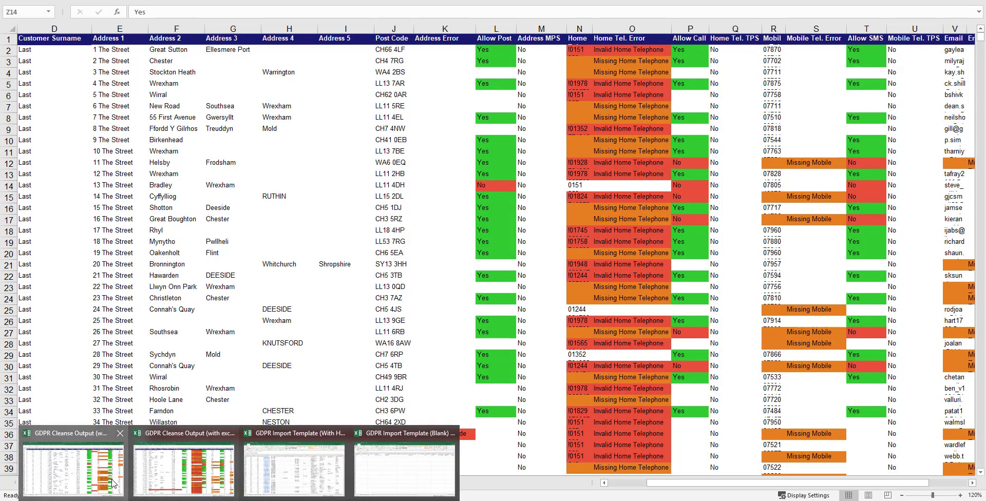
click(73, 463)
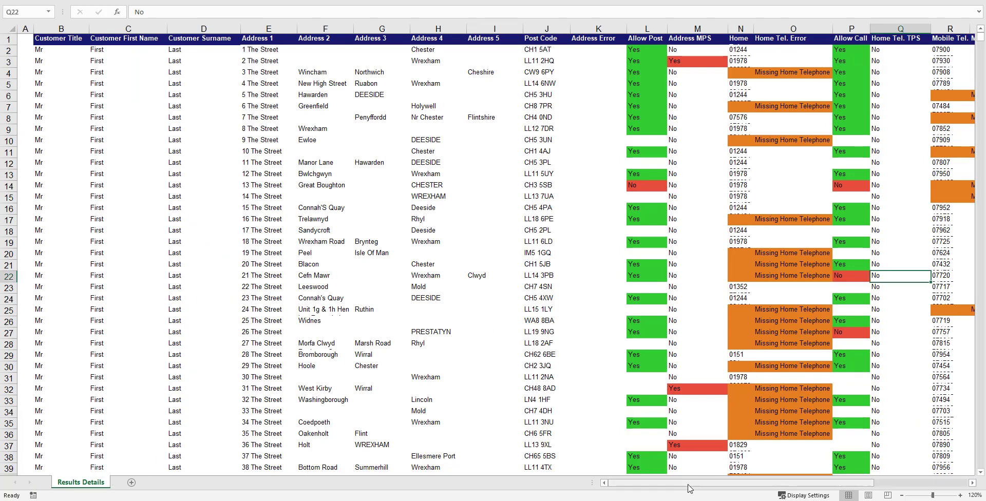
drag(690, 485, 770, 487)
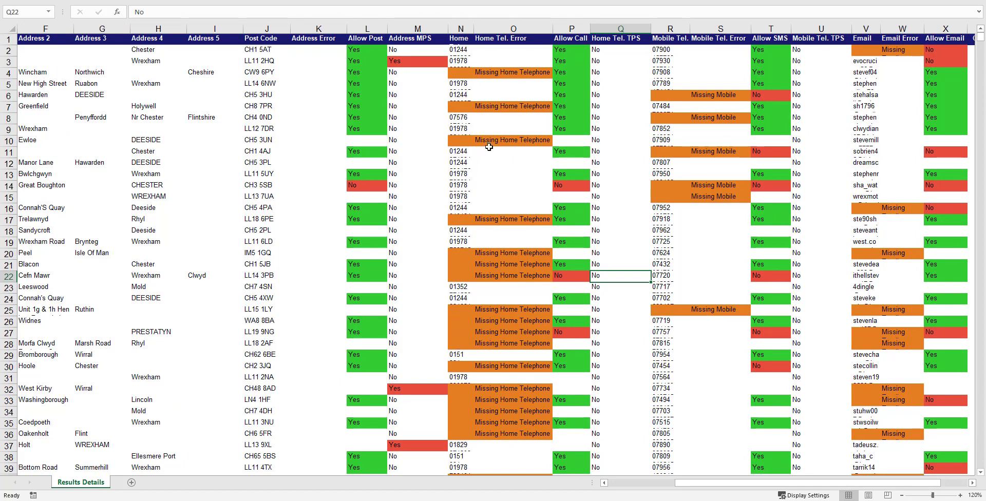
click(7, 38)
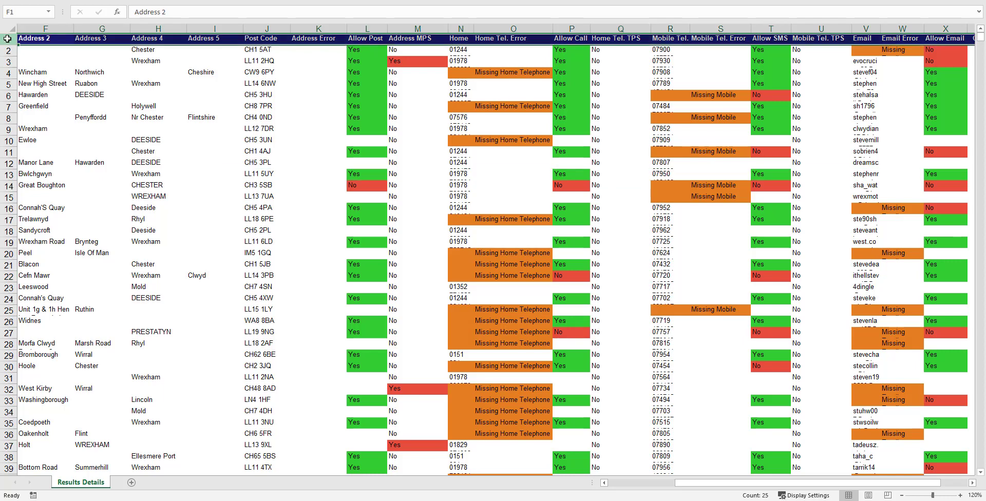
click(11, 28)
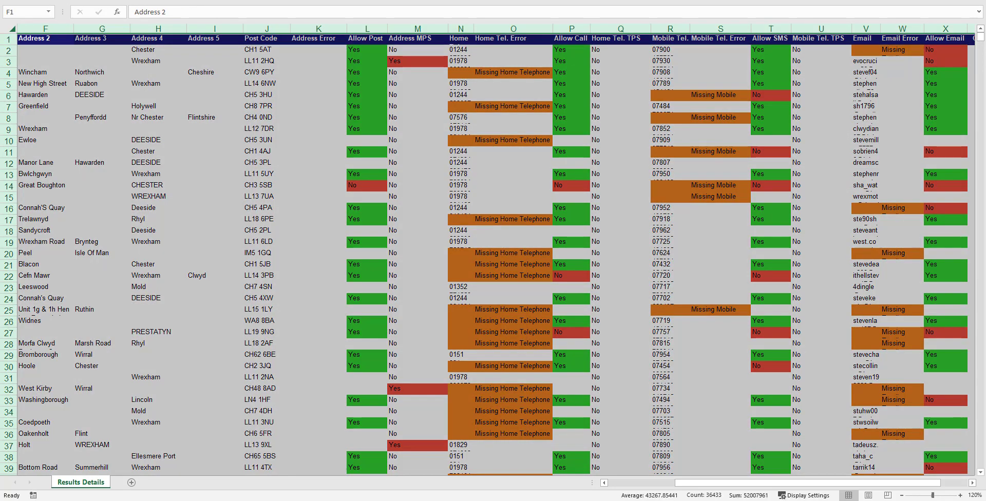
click(179, 0)
click(333, 17)
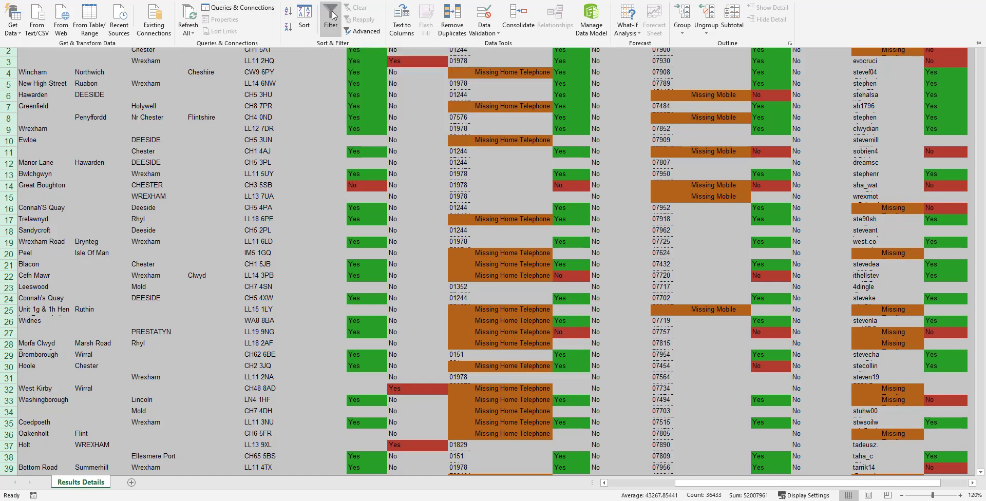
Step: Filter Allow Email to Yes only, excluding No and blanks, leaving 917 of 2358 records
scroll(329, 154, left, 3)
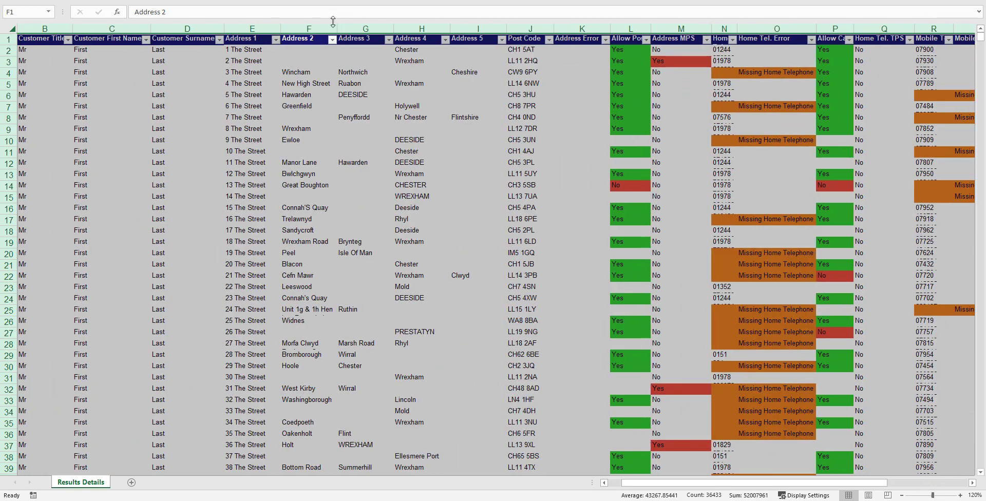
click(349, 129)
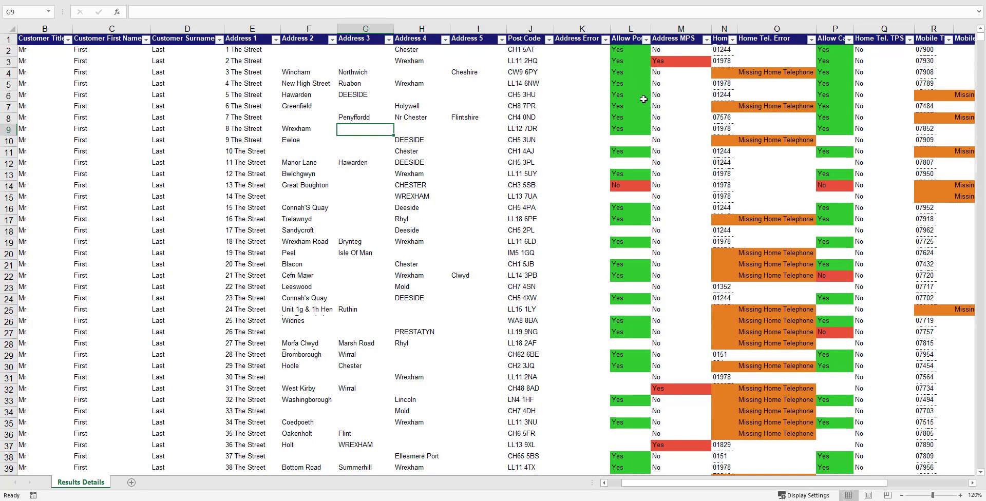
drag(744, 482, 825, 478)
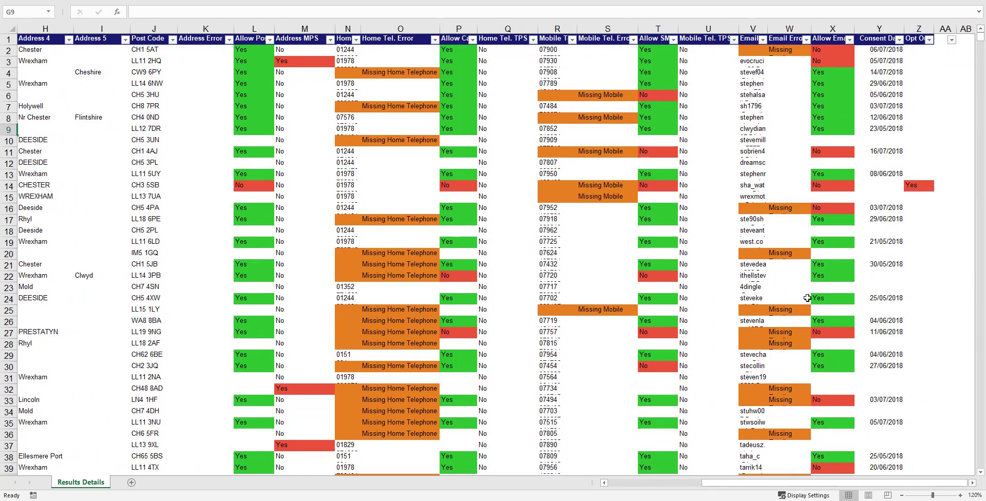
click(850, 40)
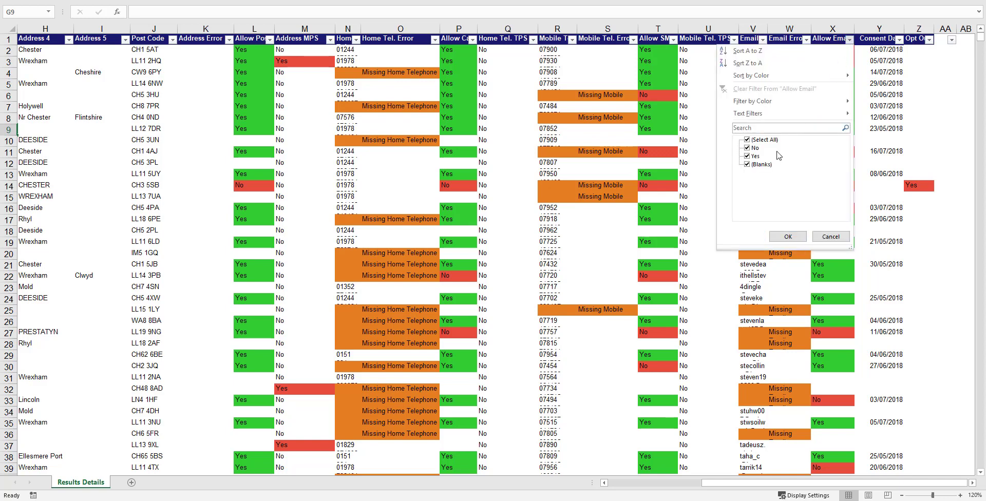
click(747, 148)
click(748, 164)
click(779, 240)
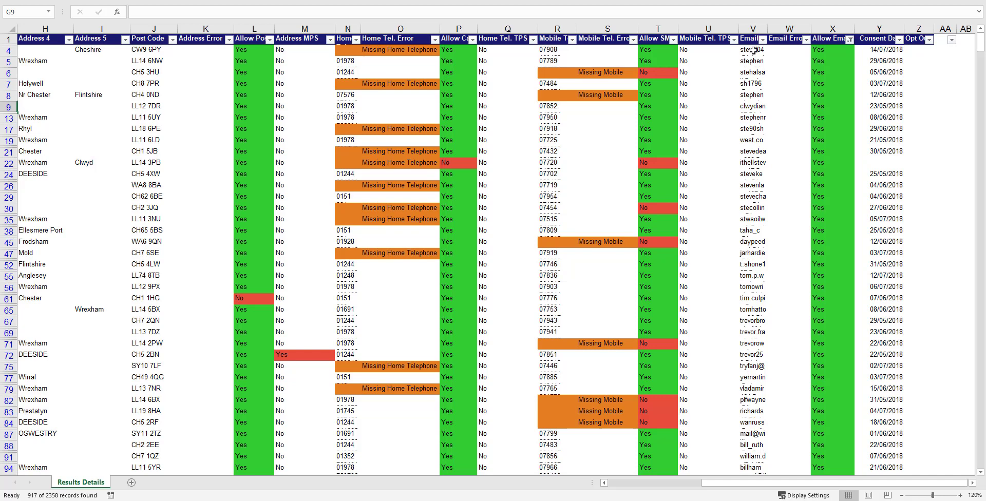
Step: Select a block of filtered Email entries and reopen the Allow Email filter
drag(753, 50, 756, 141)
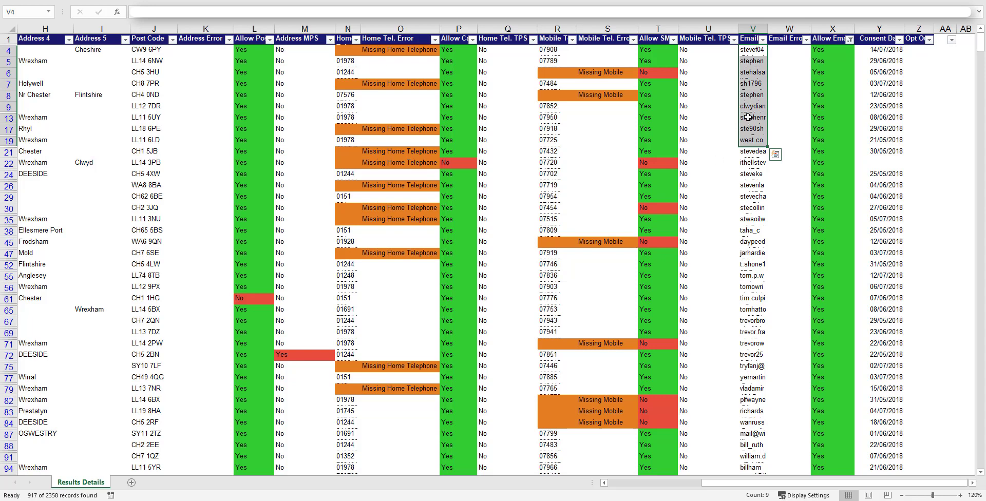
click(763, 40)
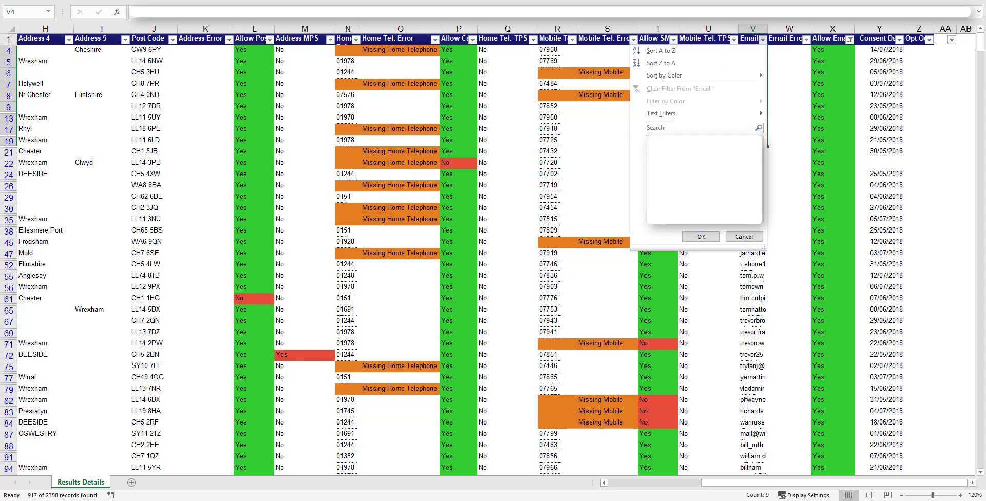
click(850, 39)
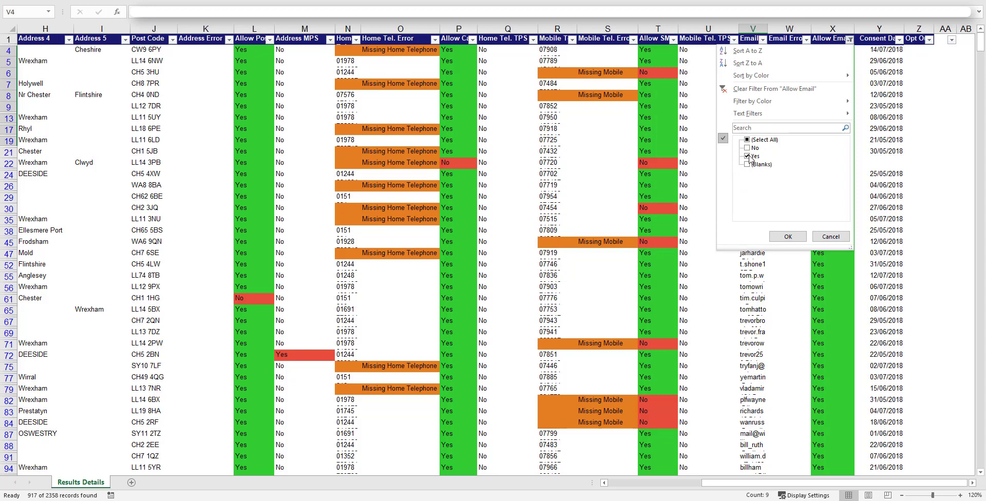
Step: Change the Allow Email filter to show only No
click(751, 157)
click(750, 148)
click(788, 236)
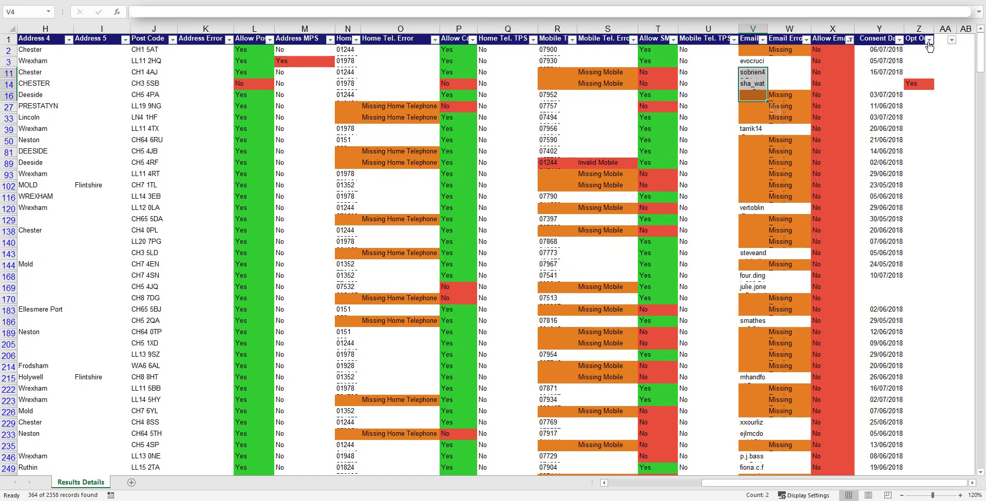
Step: Test the Opt Out filter showing 15 opted-out records, then restore blanks for 364 records
click(929, 41)
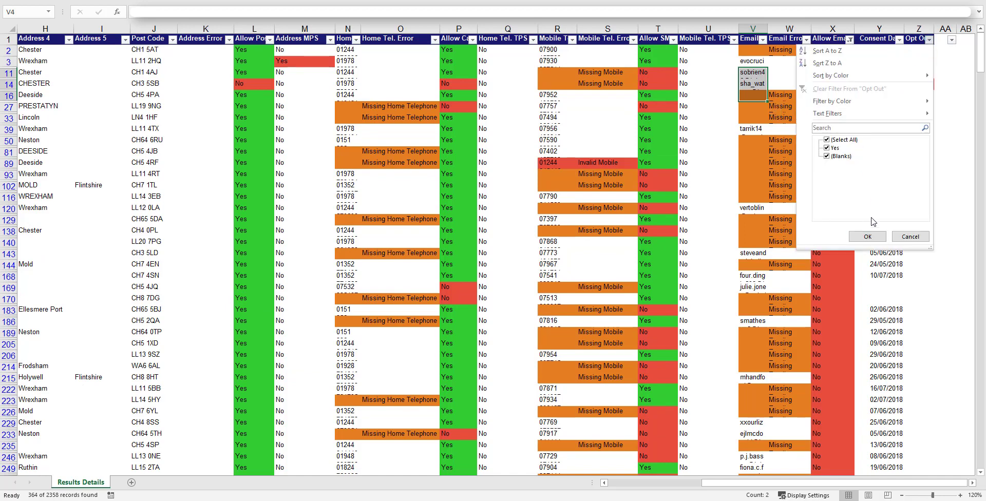
click(911, 236)
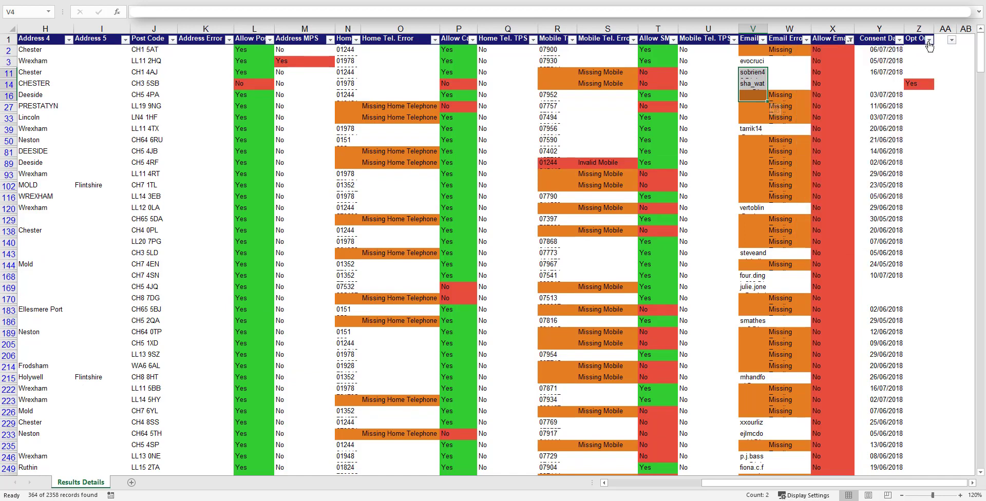
click(929, 41)
click(827, 156)
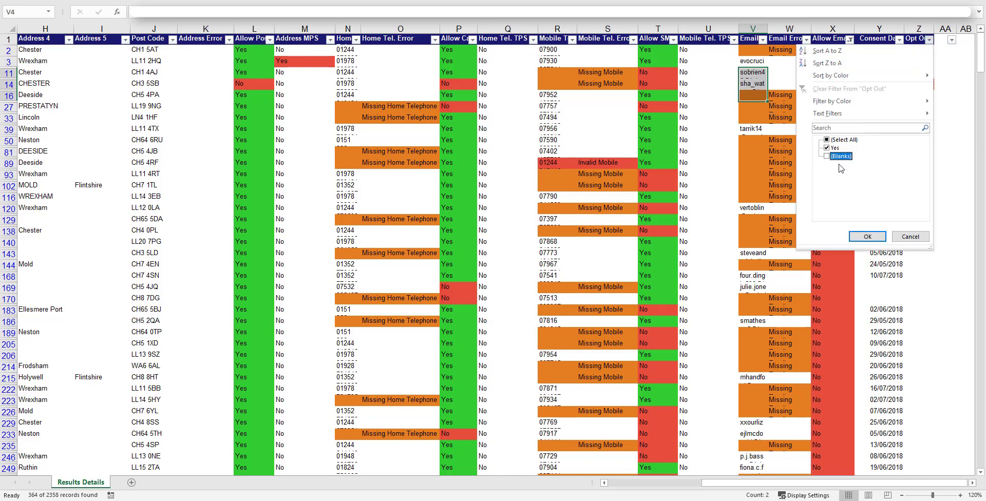
click(867, 236)
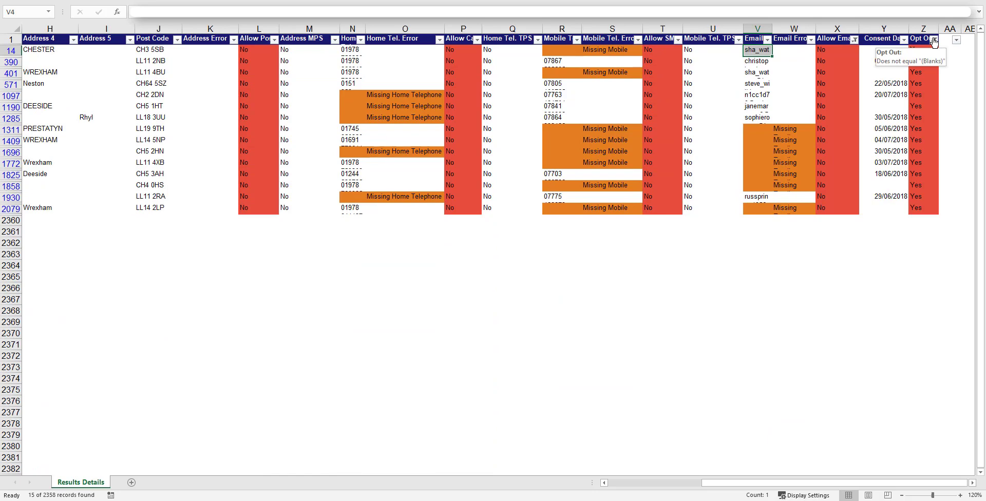
click(933, 41)
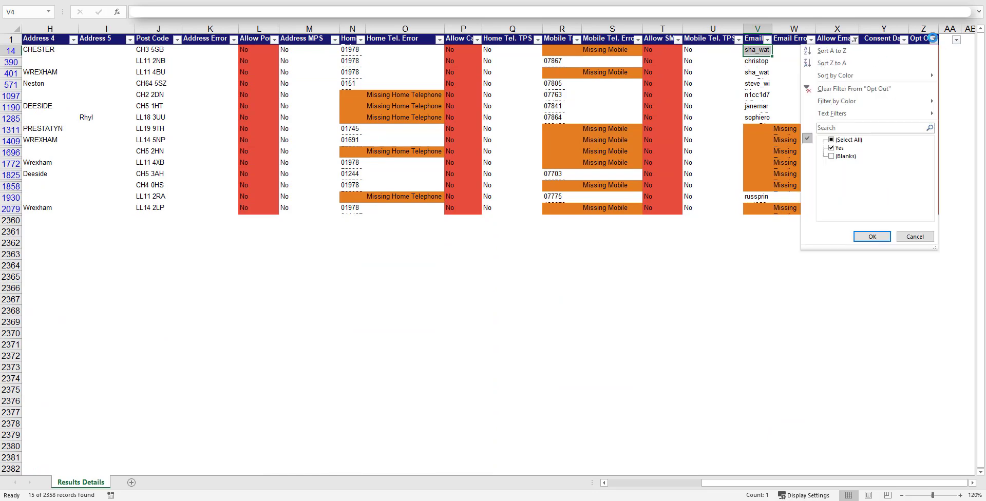
click(831, 148)
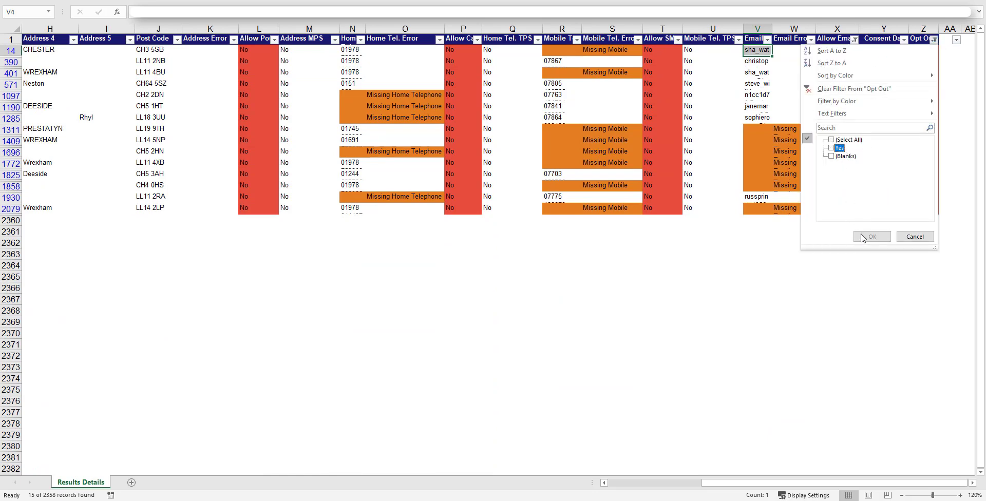
click(838, 156)
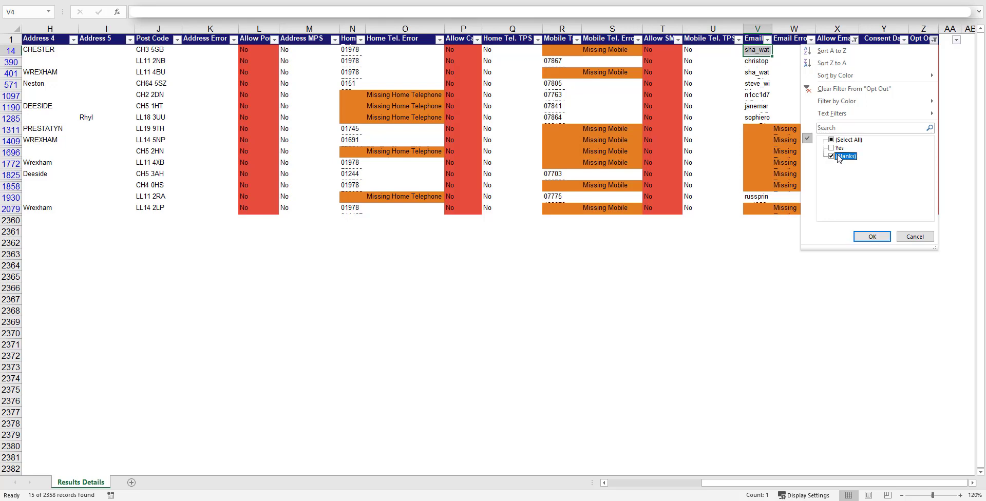
click(869, 236)
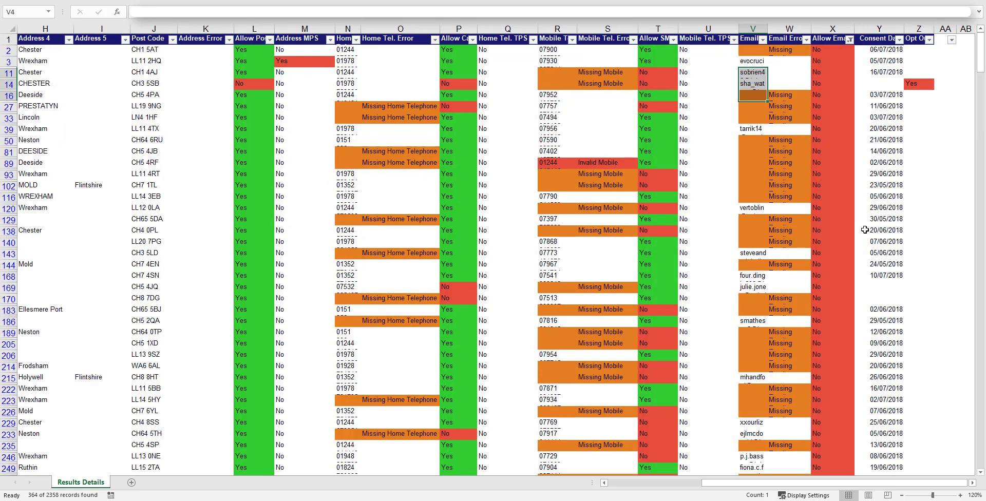